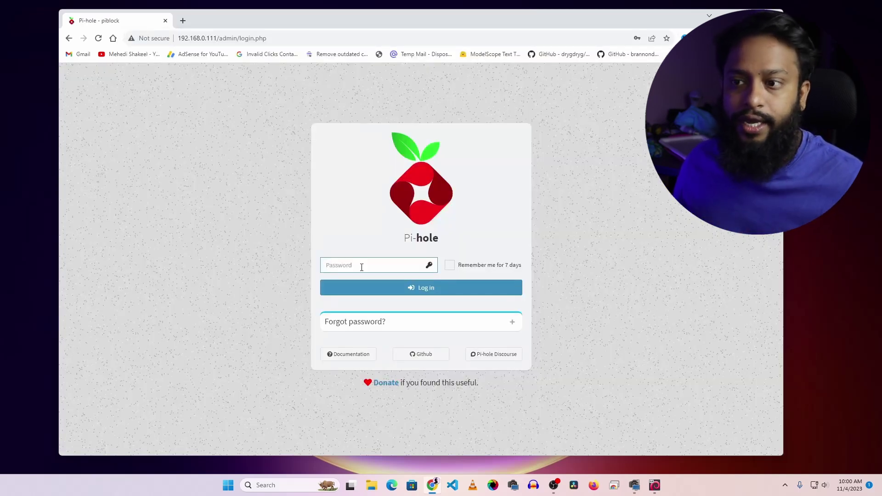
# Log in to the Pi-hole admin interface with the admin password to reach the dashboard
pyautogui.write('••••••')
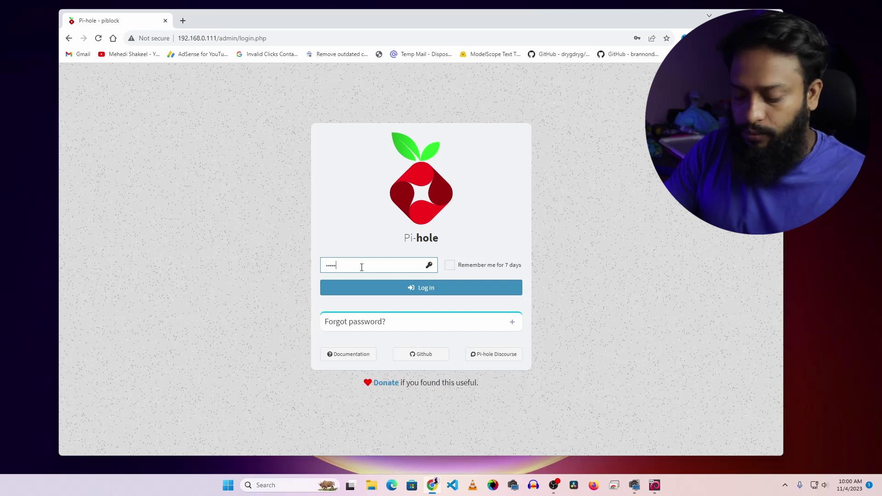
pyautogui.press('Return')
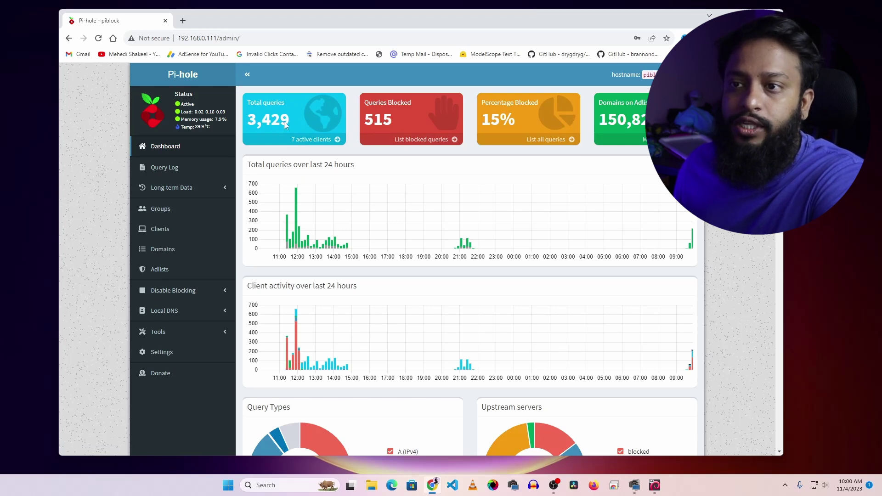
pyautogui.click(319, 140)
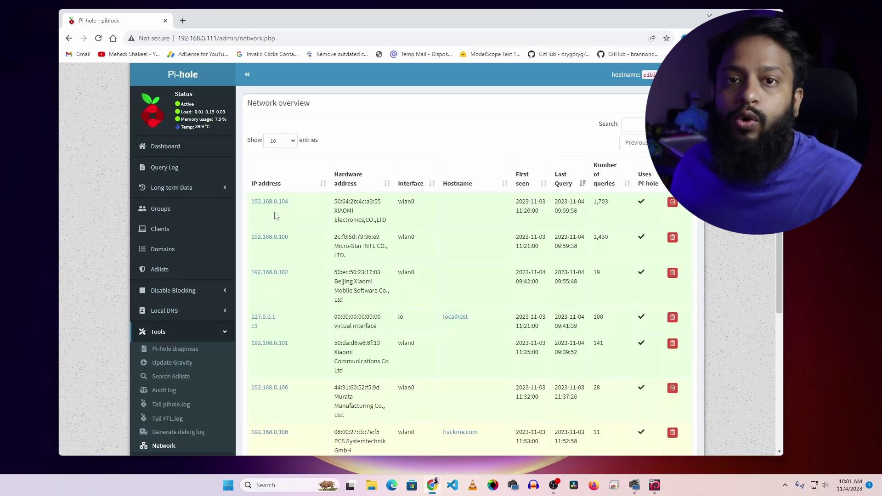
pyautogui.scroll(-3, 281, 263)
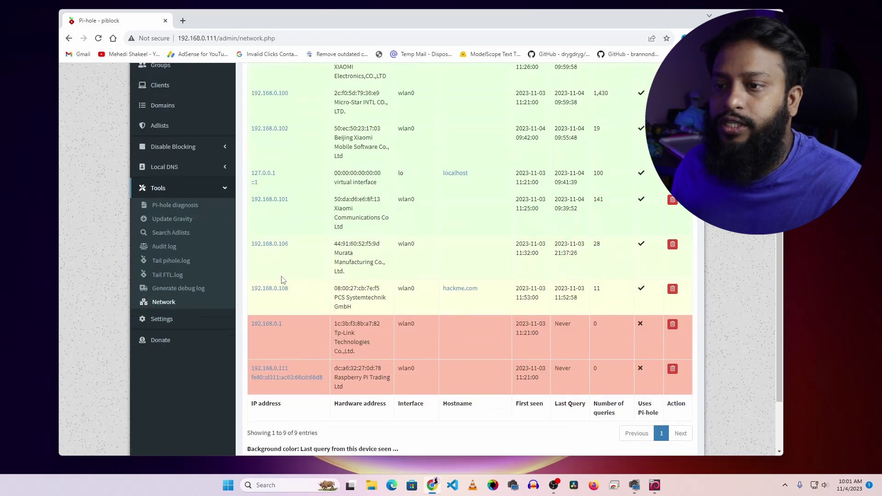
pyautogui.hotkey('alt', 'Left')
pyautogui.scroll(-3, 343, 350)
pyautogui.scroll(-9, 347, 349)
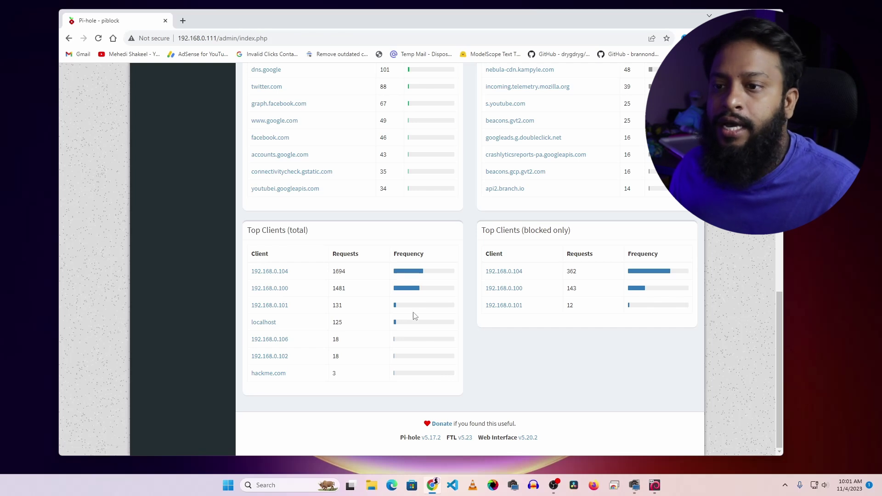
pyautogui.click(277, 289)
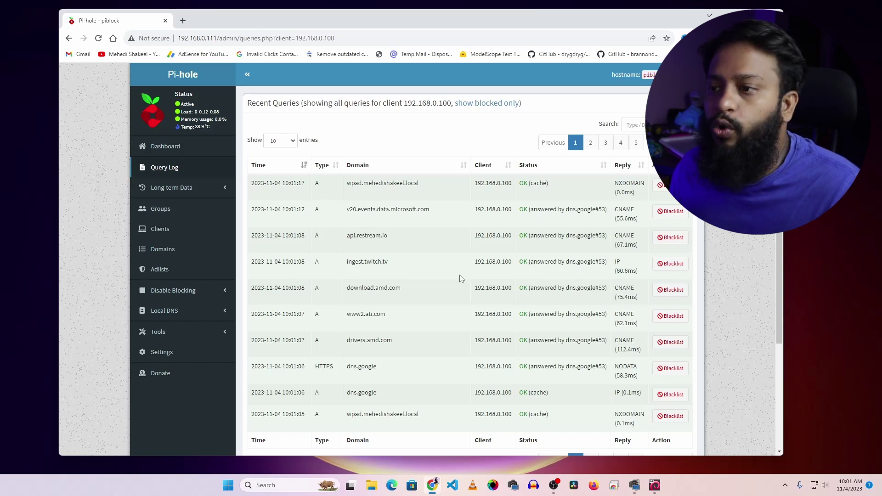
pyautogui.scroll(-2, 363, 222)
pyautogui.scroll(2, 346, 233)
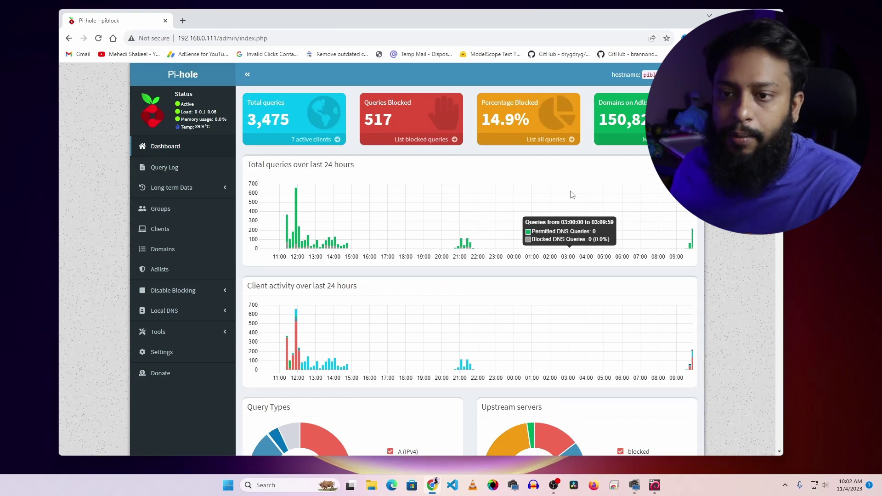
# Go to Local DNS > DNS Records in the Pi-hole sidebar
pyautogui.click(168, 312)
pyautogui.click(168, 327)
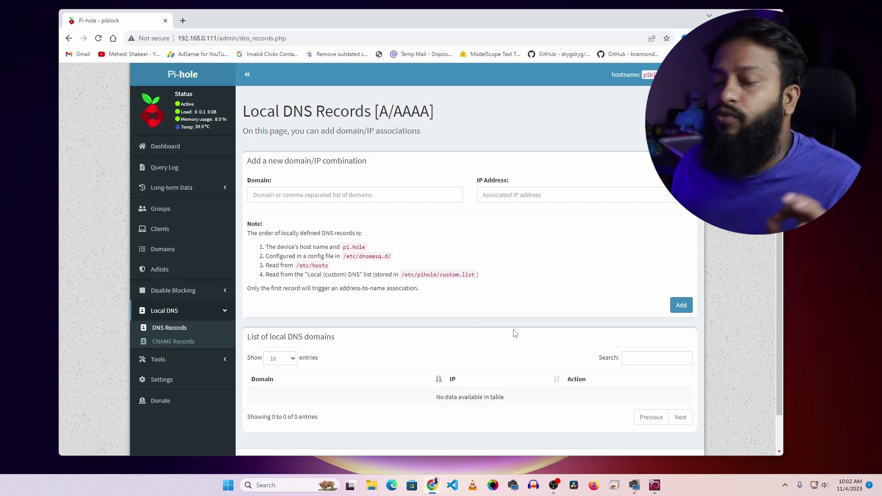
# Sign in to the Kali VM with its username and password, then launch a terminal from the panel
pyautogui.click(655, 486)
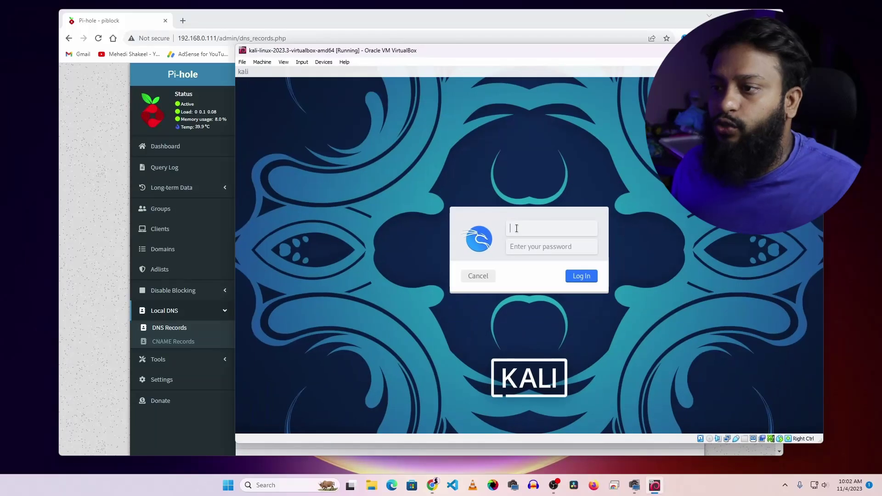
pyautogui.write('kali')
pyautogui.press('Tab')
pyautogui.write('kali')
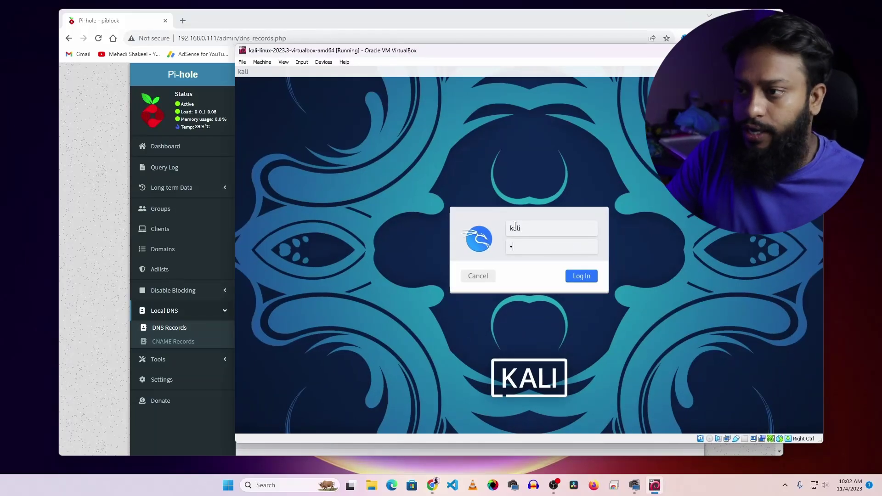
pyautogui.press('Return')
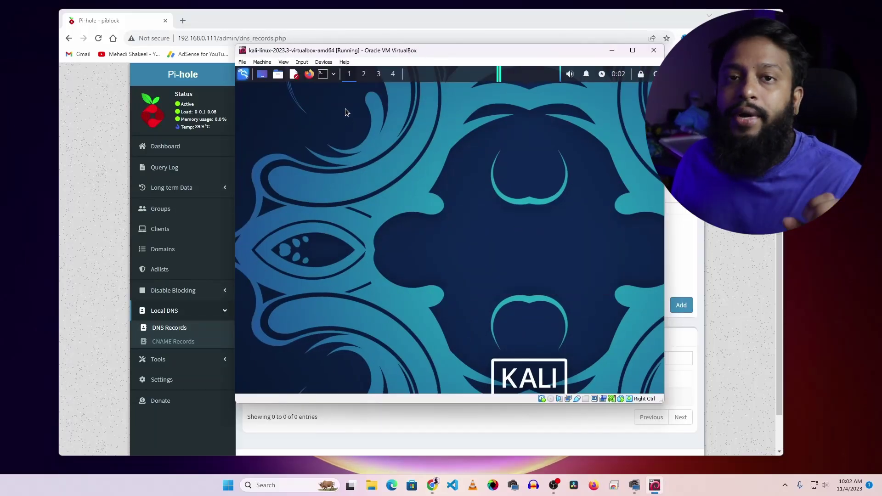
pyautogui.click(323, 75)
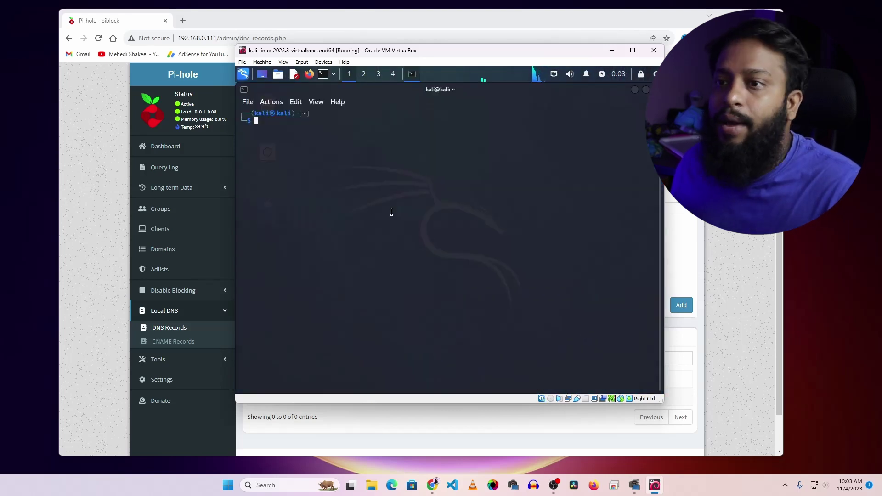
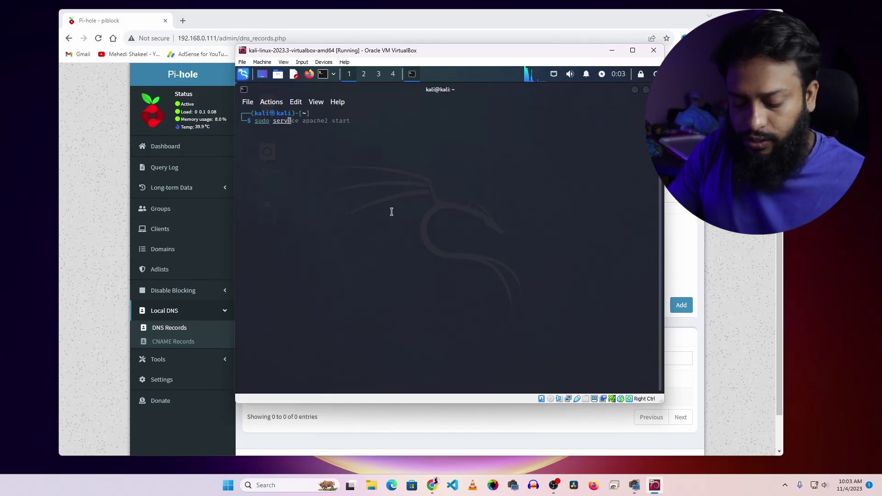
# Start the Apache2 web server on Kali with 'sudo service apache2 start'
pyautogui.write('sudo service apache2 start')
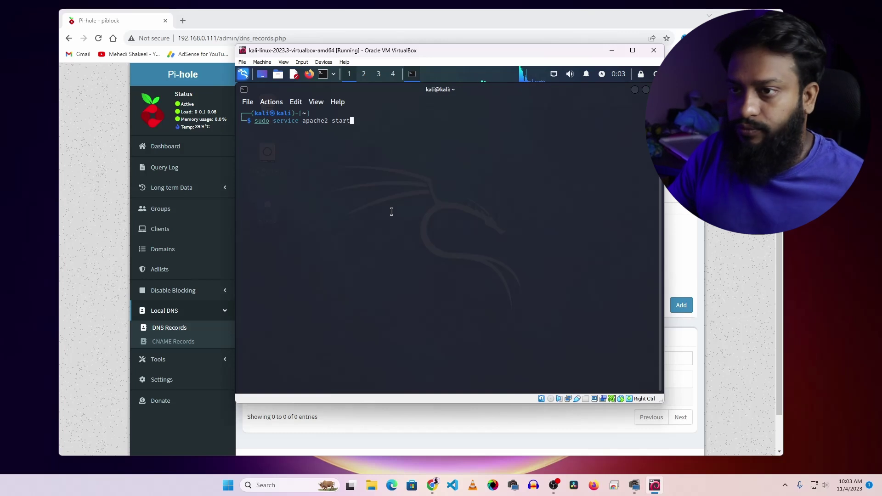
pyautogui.press('Return')
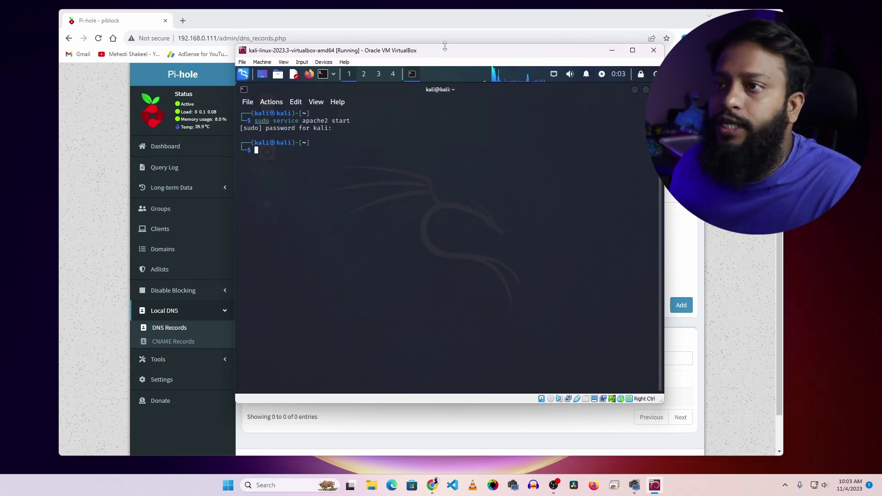
pyautogui.moveTo(445, 57); pyautogui.dragTo(529, 72)
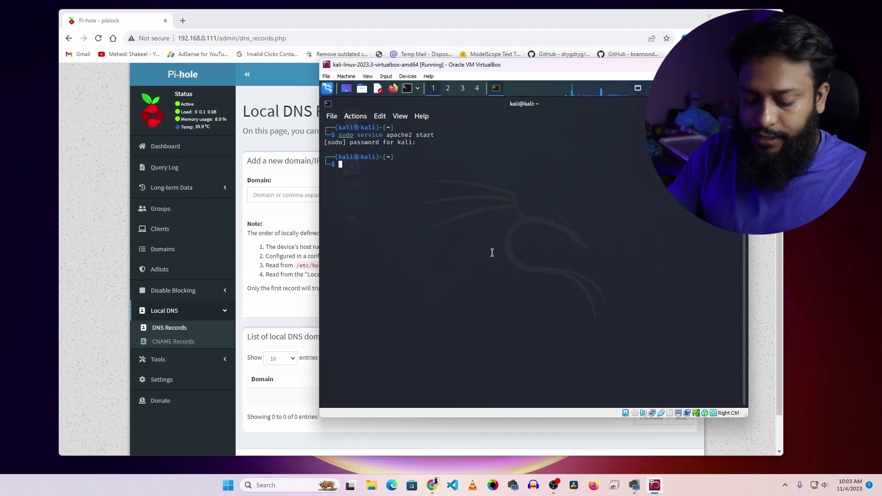
# Run ifconfig and enlarge the terminal text to read the eth0 address
pyautogui.write('ig')
pyautogui.press('Return')
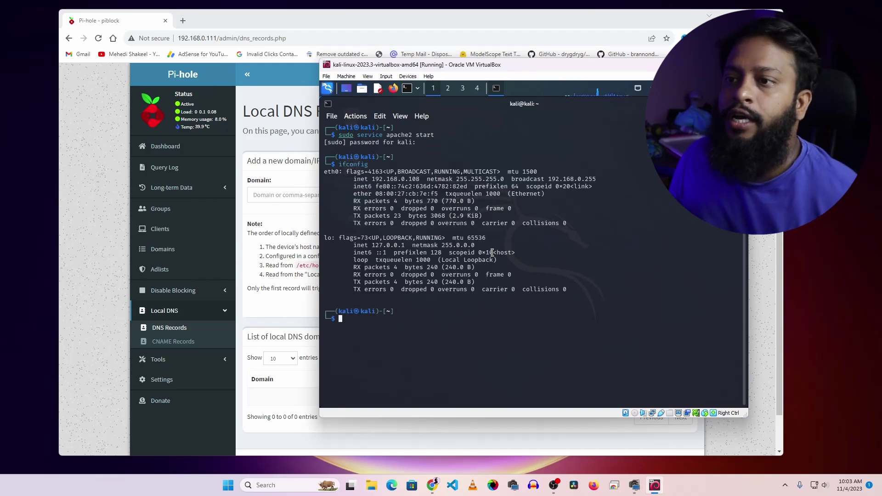
pyautogui.moveTo(373, 180); pyautogui.dragTo(408, 177)
pyautogui.click(390, 176)
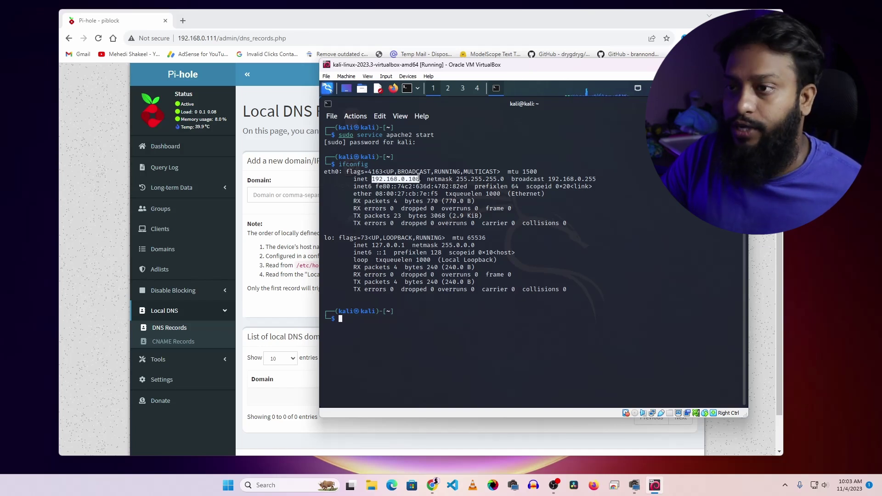
pyautogui.hotkey('ctrl', '+')
pyautogui.hotkey('ctrl', '+')
pyautogui.hotkey('ctrl', '+')
pyautogui.hotkey('ctrl', '+')
pyautogui.hotkey('ctrl', '+')
# Copy the Kali machine's eth0 address 192.168.0.108 to the clipboard
pyautogui.doubleClick(461, 185)
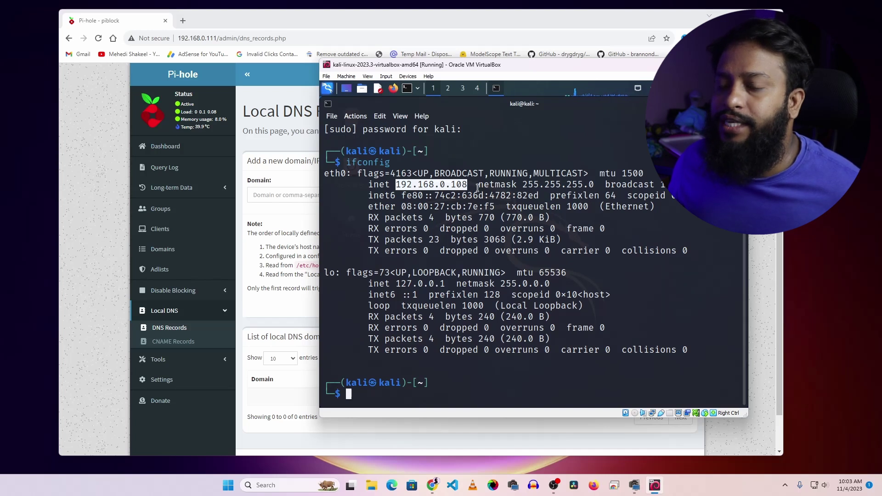
pyautogui.rightClick(463, 185)
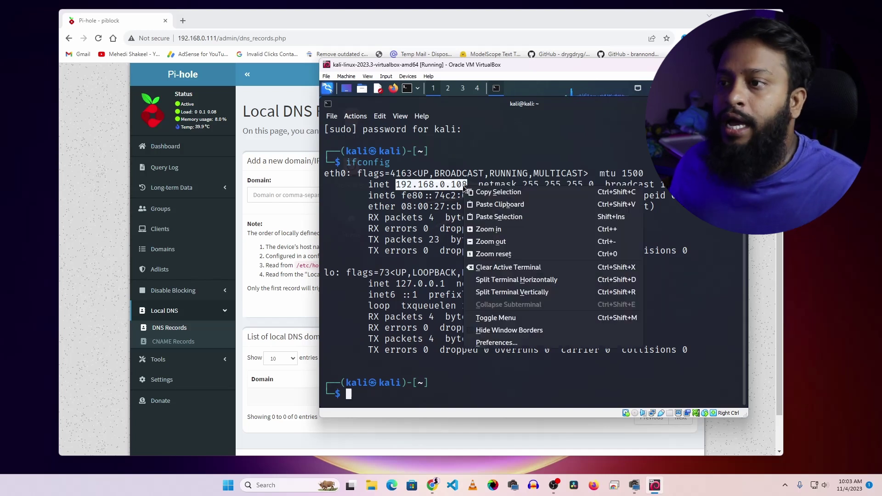
pyautogui.click(478, 166)
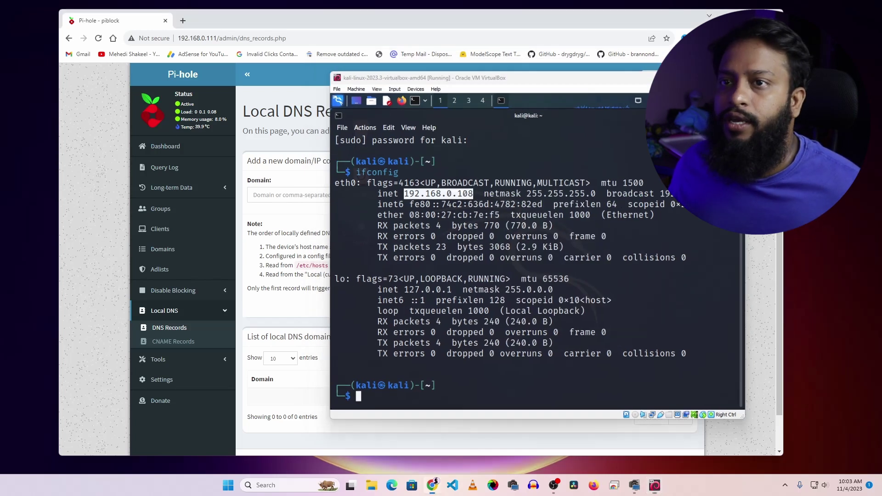
pyautogui.click(161, 21)
# Load 192.168.0.108 in a new Chrome tab, confirm the Apache2 Debian Default Page, then close it
pyautogui.click(183, 21)
pyautogui.hotkey('ctrl', 'v')
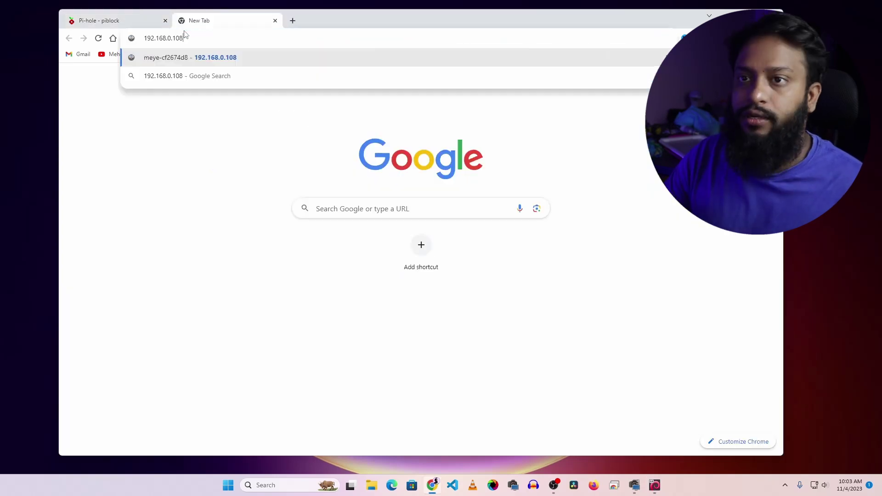
pyautogui.press('Return')
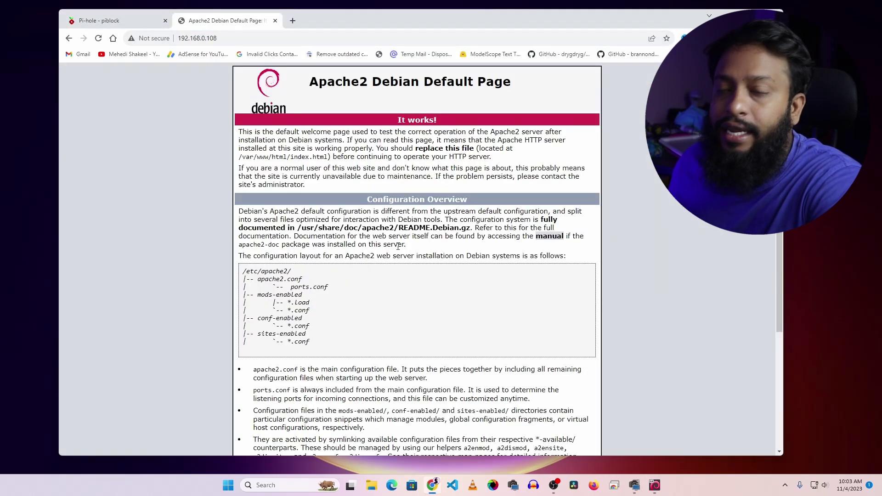
pyautogui.scroll(-5, 457, 253)
pyautogui.scroll(5, 457, 259)
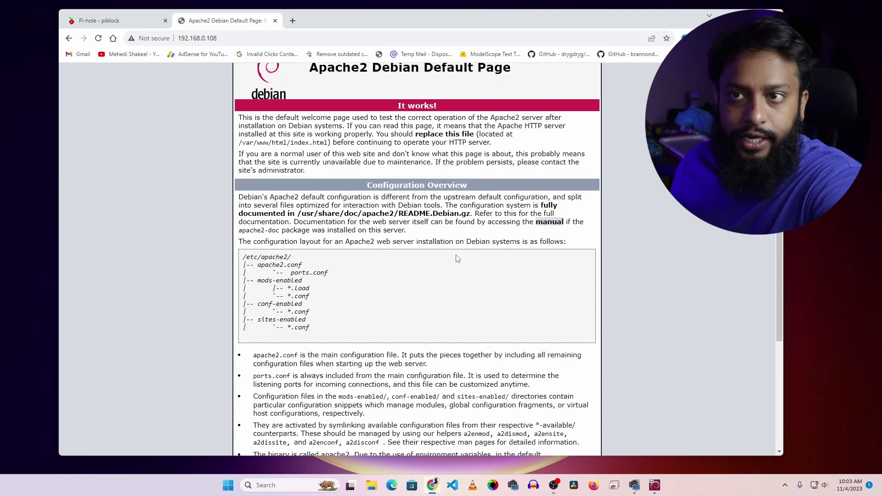
pyautogui.scroll(1, 458, 258)
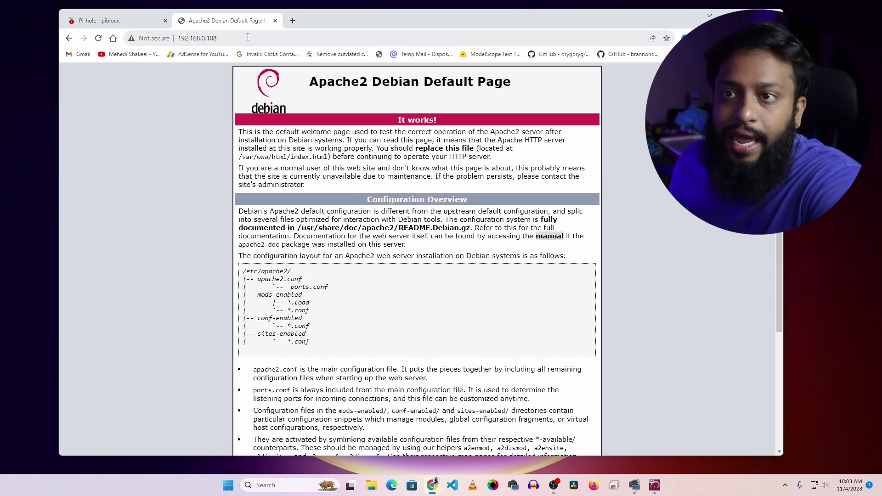
pyautogui.click(275, 20)
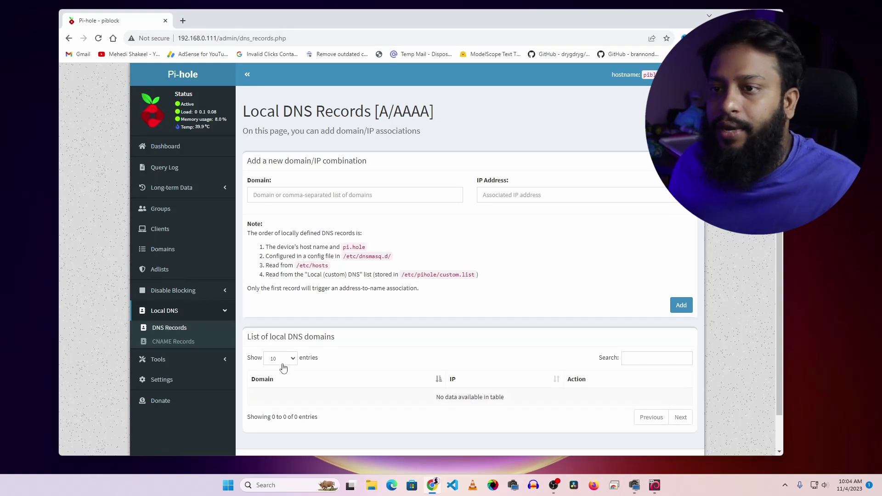
# Add a Pi-hole local DNS record with domain mehedishakeel.local and IP 192.168.0.108
pyautogui.click(292, 194)
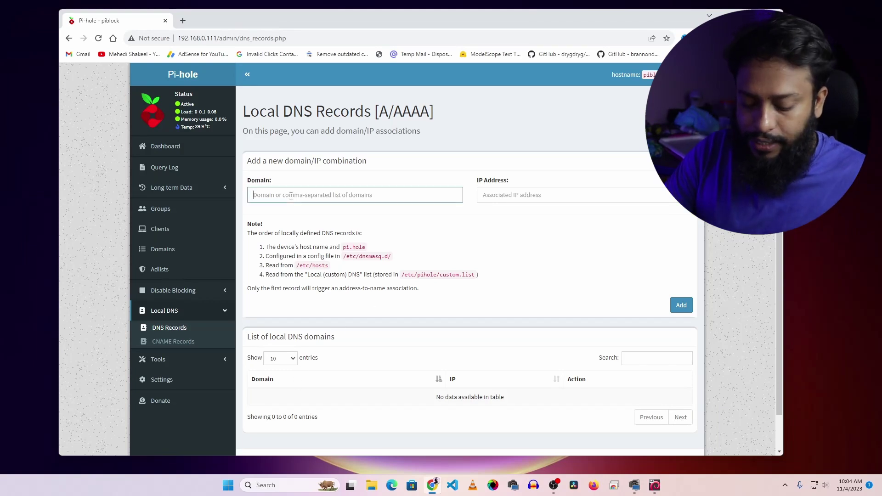
pyautogui.write('mehedishak')
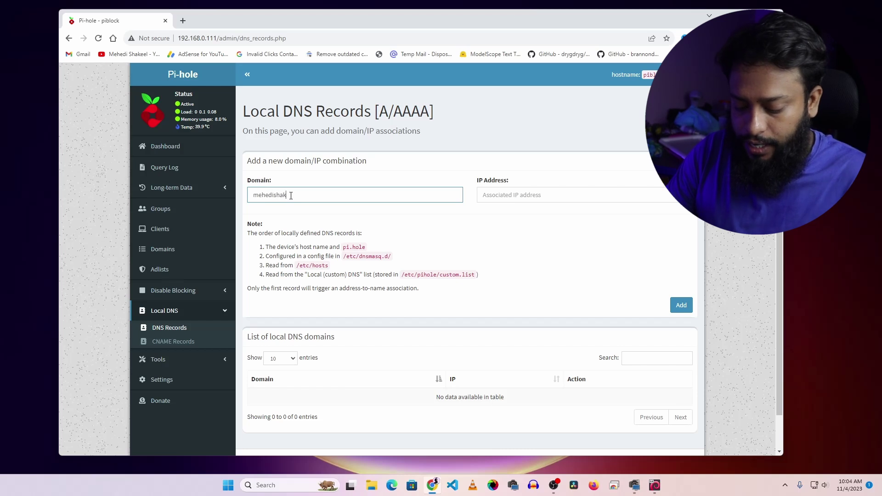
pyautogui.write('eel.local')
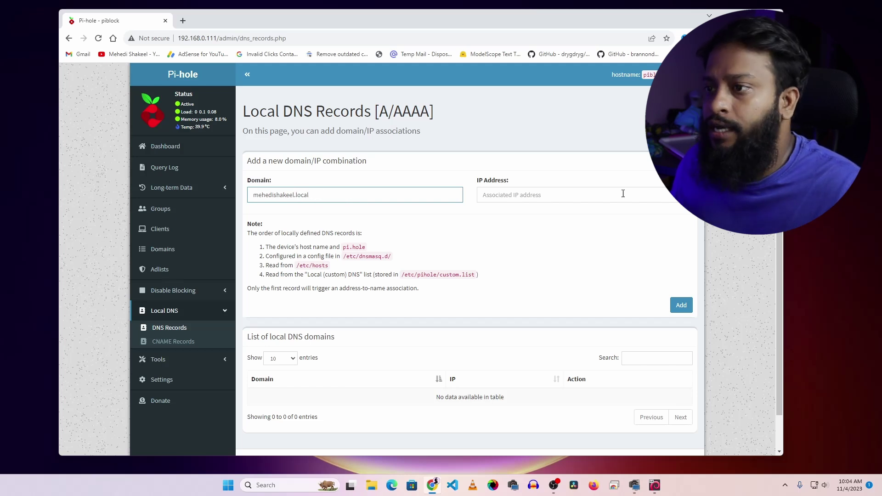
pyautogui.click(526, 192)
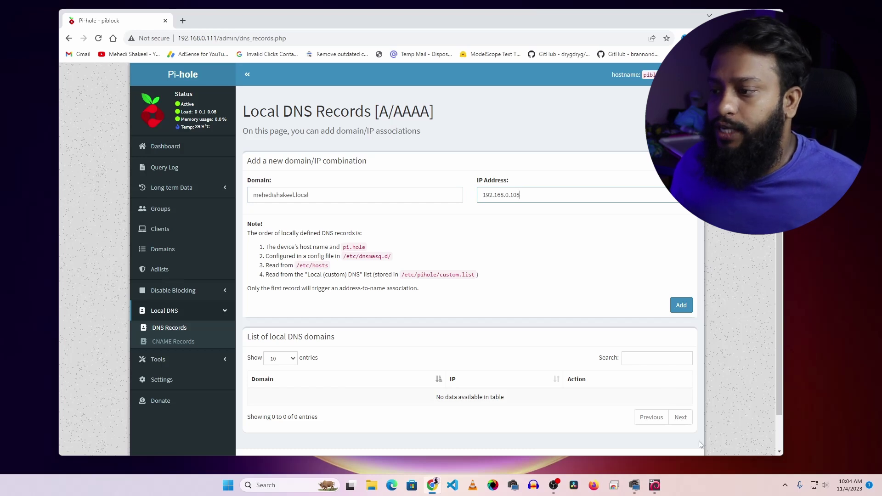
pyautogui.hotkey('alt', 'Tab')
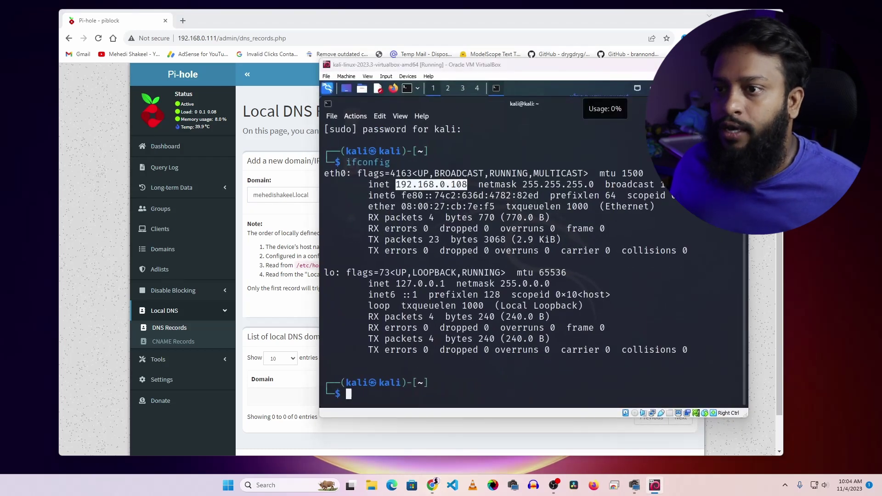
pyautogui.hotkey('alt', 'Tab')
pyautogui.hotkey('ctrl', 'v')
pyautogui.click(681, 306)
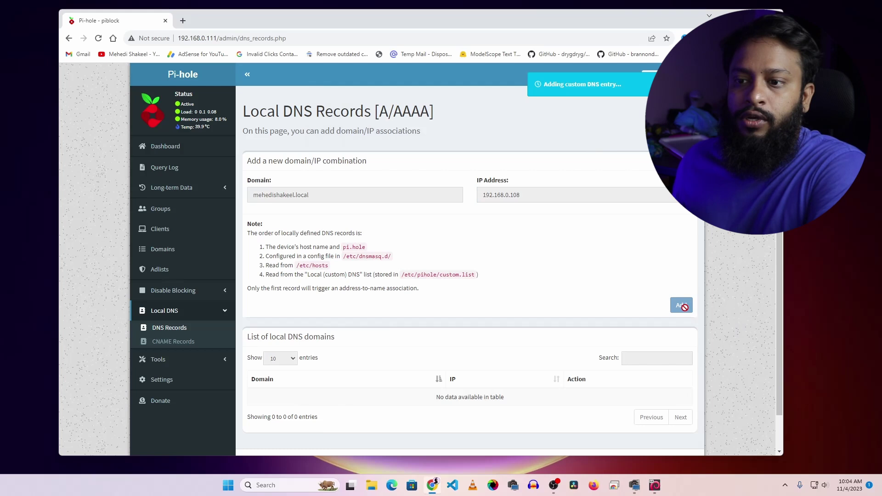
pyautogui.scroll(-1, 541, 288)
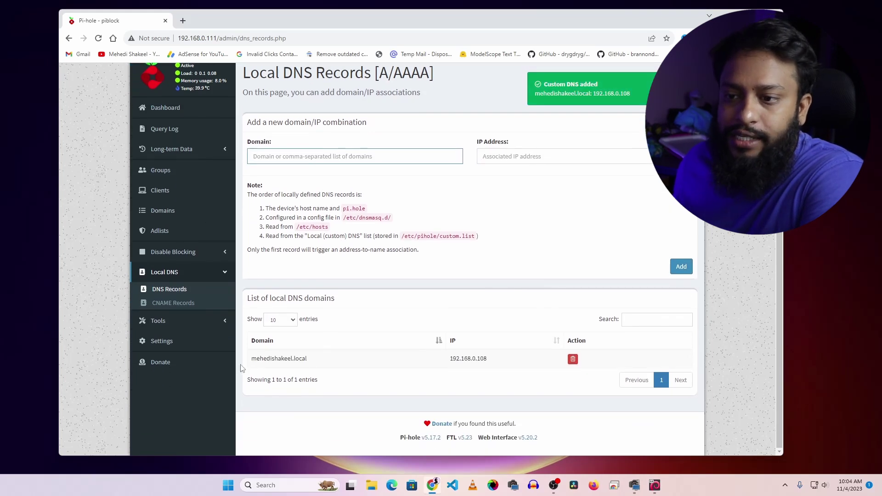
pyautogui.moveTo(313, 363); pyautogui.dragTo(264, 357)
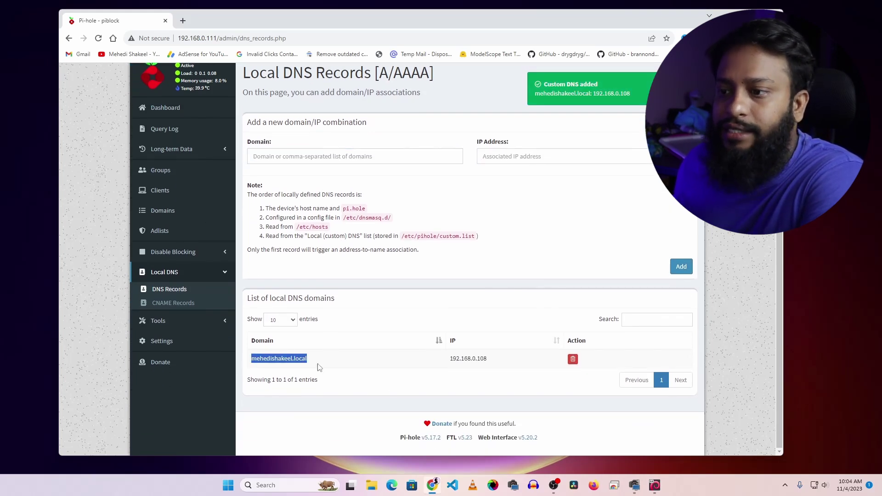
pyautogui.click(452, 360)
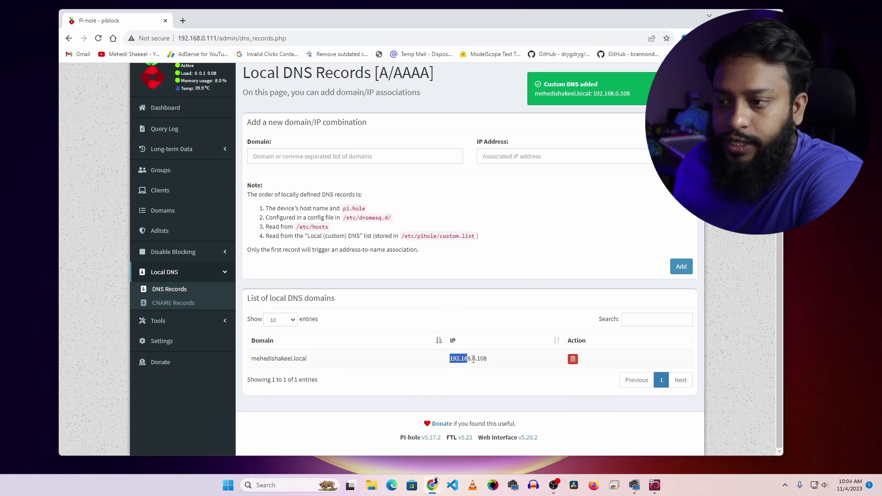
pyautogui.moveTo(473, 360); pyautogui.dragTo(499, 362)
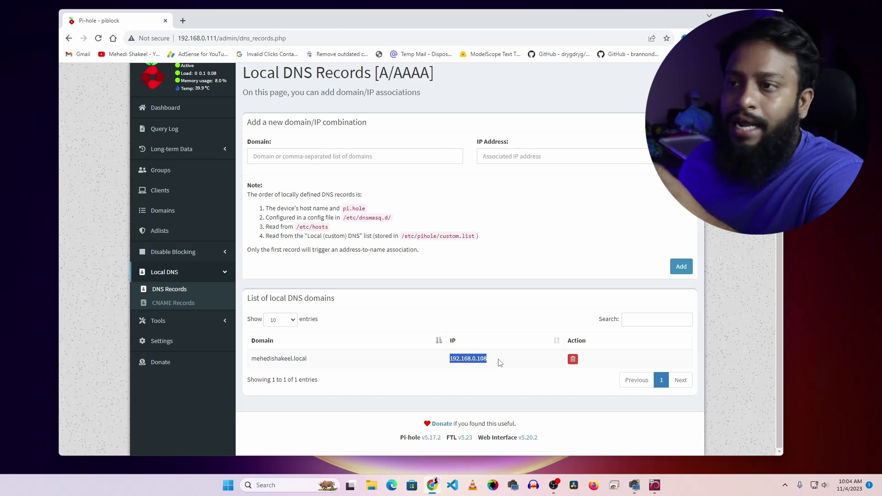
pyautogui.click(728, 316)
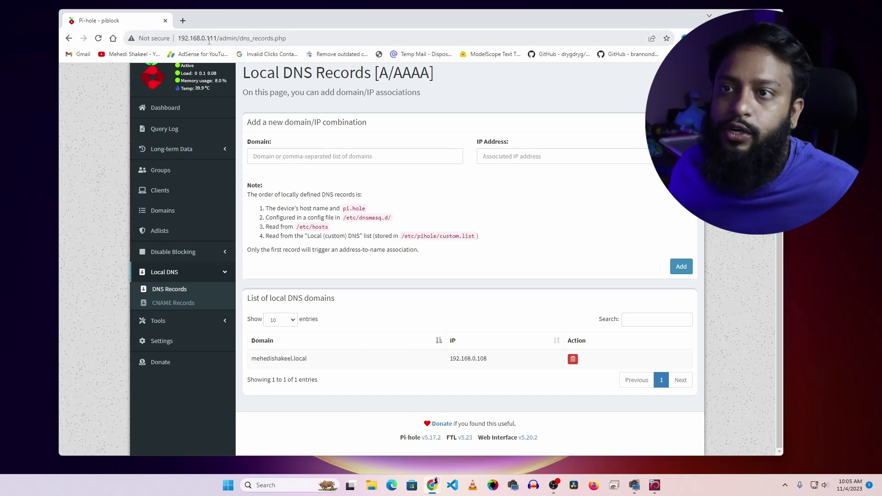
# Load the TP-Link router admin at 192.168.0.1 and inspect its DHCP DNS server fields
pyautogui.click(183, 20)
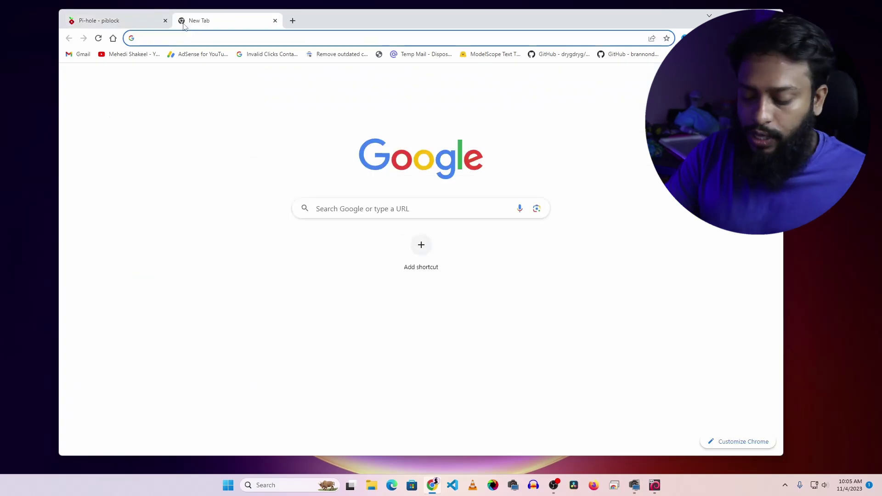
pyautogui.write('192.168.0.1')
pyautogui.press('Return')
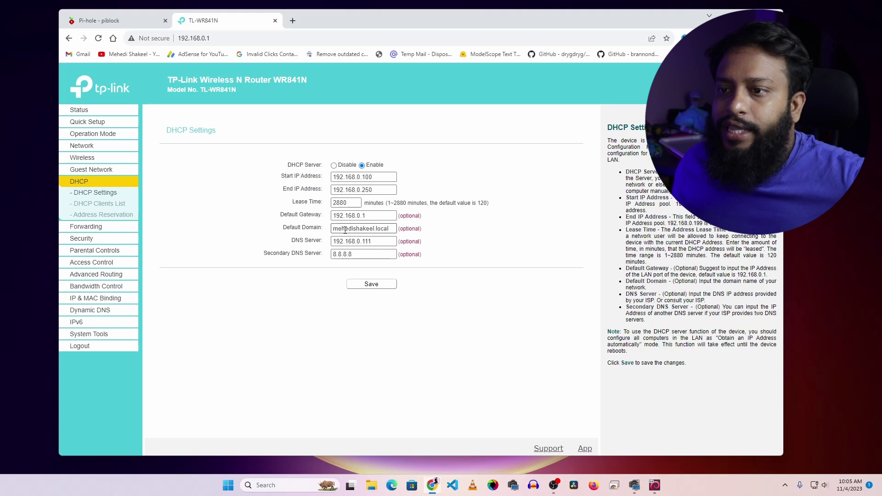
pyautogui.moveTo(379, 241); pyautogui.dragTo(326, 242)
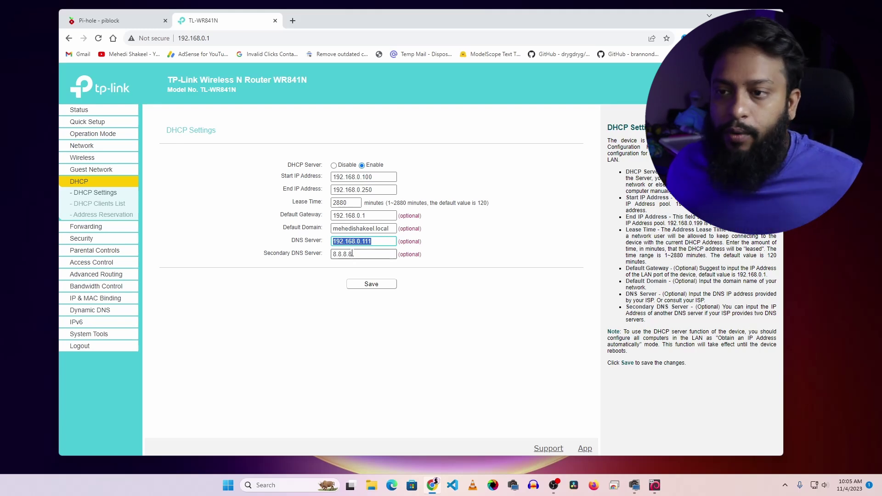
pyautogui.moveTo(353, 254); pyautogui.dragTo(319, 257)
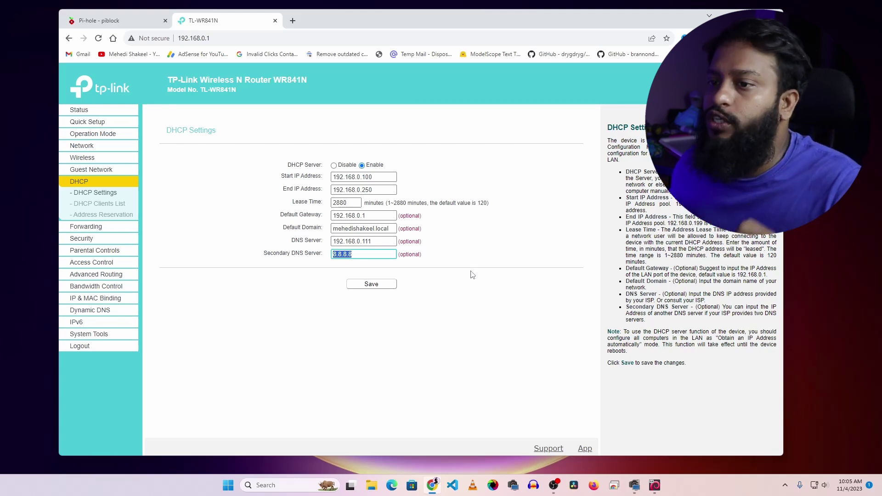
pyautogui.moveTo(387, 242); pyautogui.dragTo(324, 246)
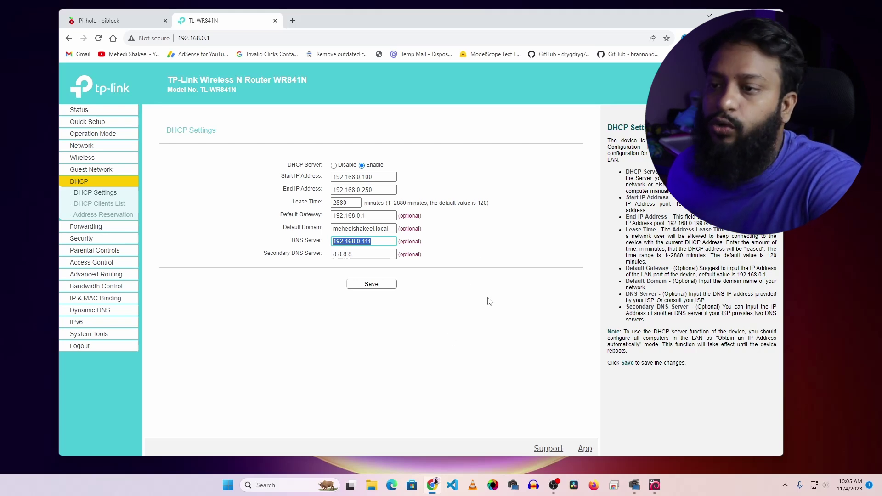
pyautogui.click(387, 239)
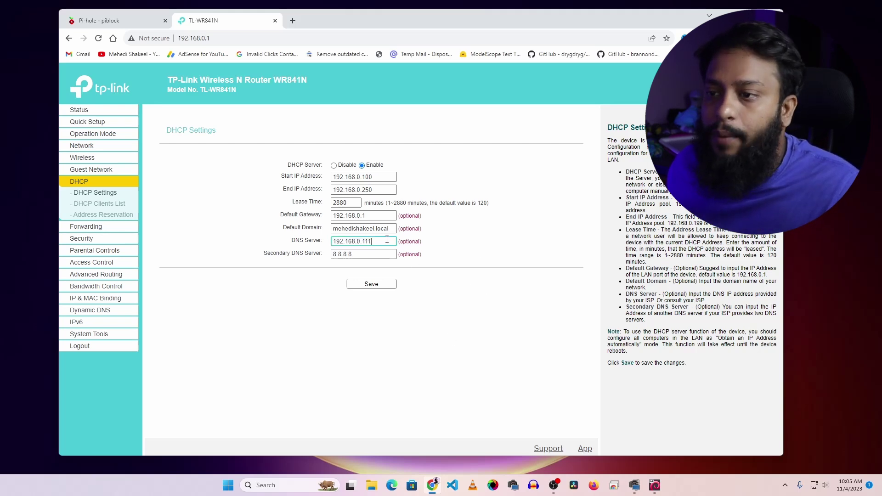
# Verify the DHCP DNS servers: primary 192.168.0.111 and secondary 8.8.8.8
pyautogui.moveTo(395, 241); pyautogui.dragTo(313, 245)
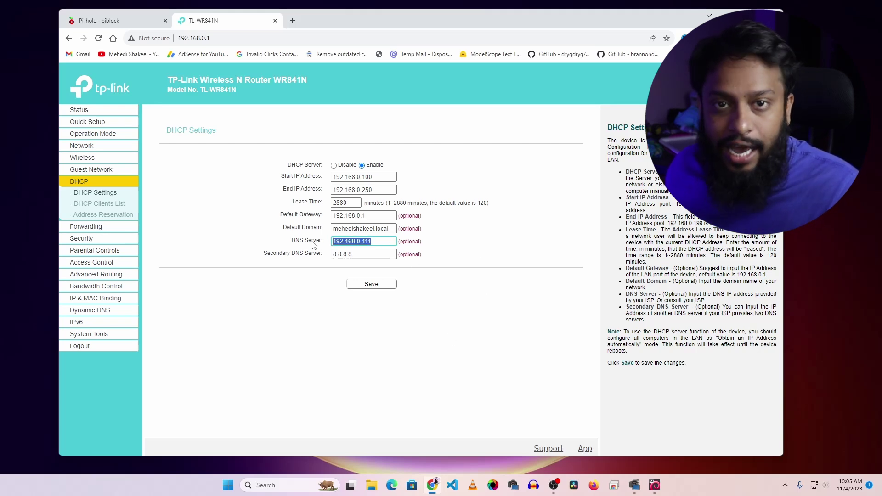
pyautogui.press('Tab')
pyautogui.click(531, 275)
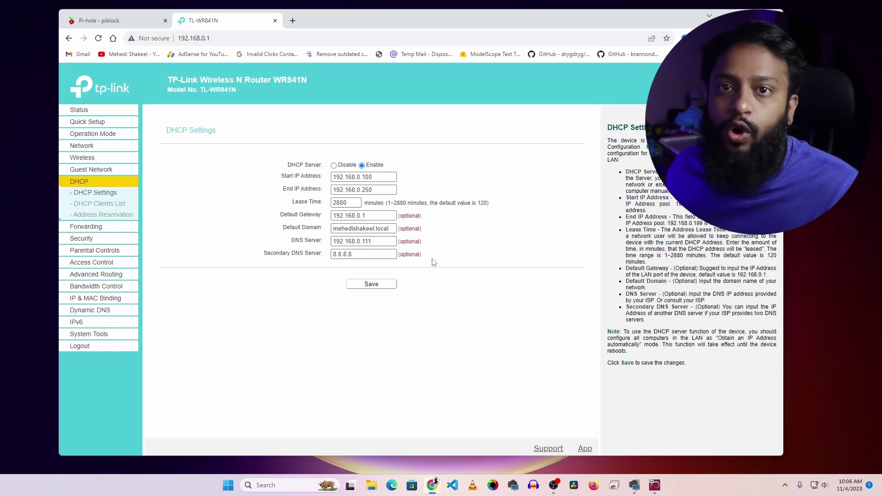
pyautogui.moveTo(389, 253); pyautogui.dragTo(316, 257)
pyautogui.click(285, 313)
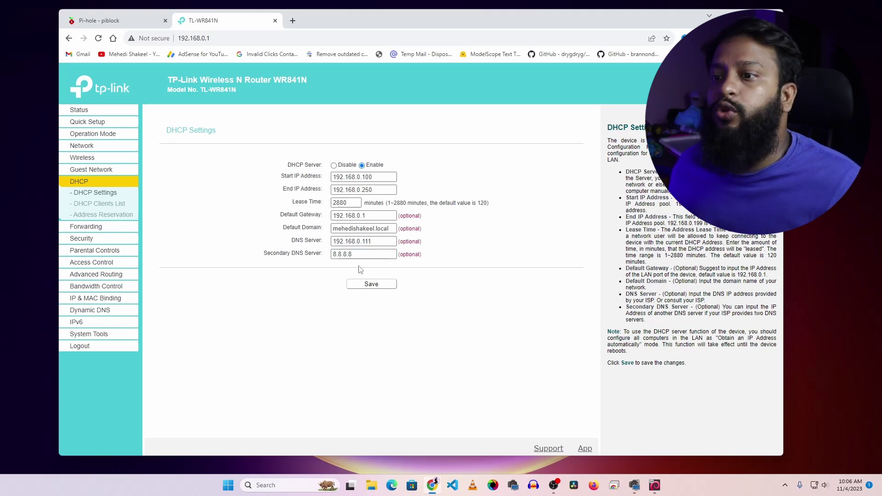
pyautogui.moveTo(385, 241); pyautogui.dragTo(288, 246)
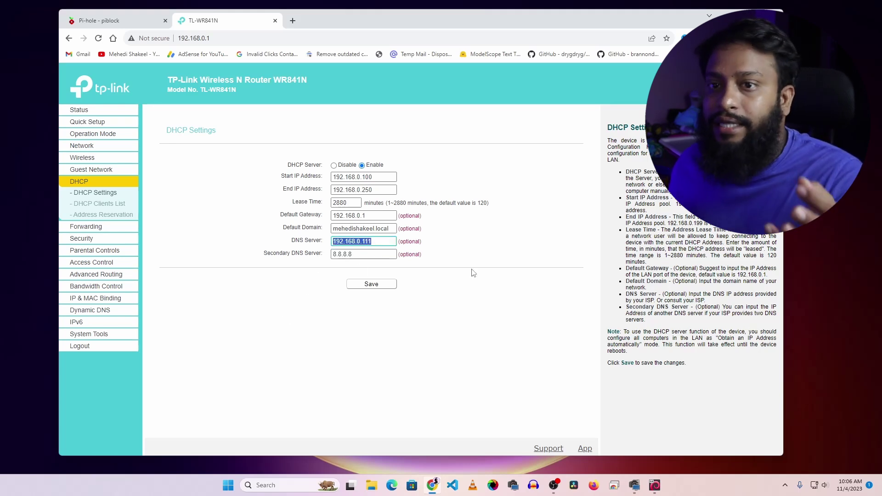
pyautogui.click(495, 255)
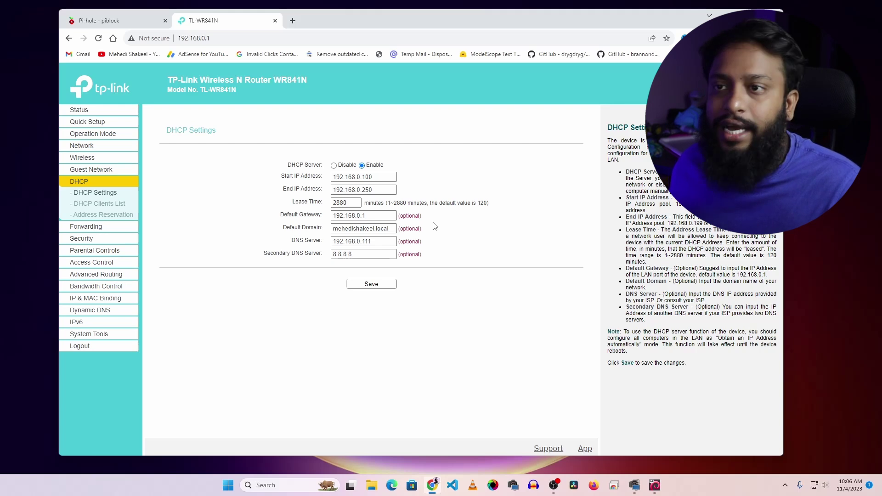
# Close the router tab and open a new Firefox window
pyautogui.click(274, 20)
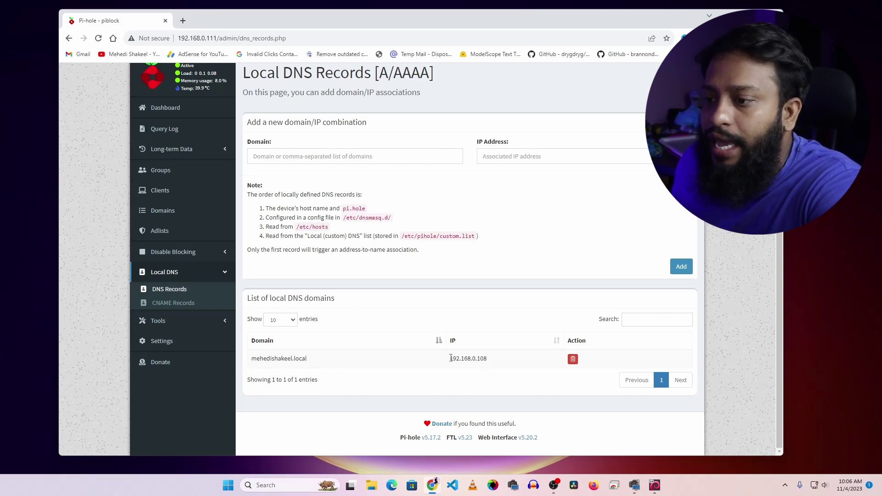
pyautogui.moveTo(451, 357); pyautogui.dragTo(498, 362)
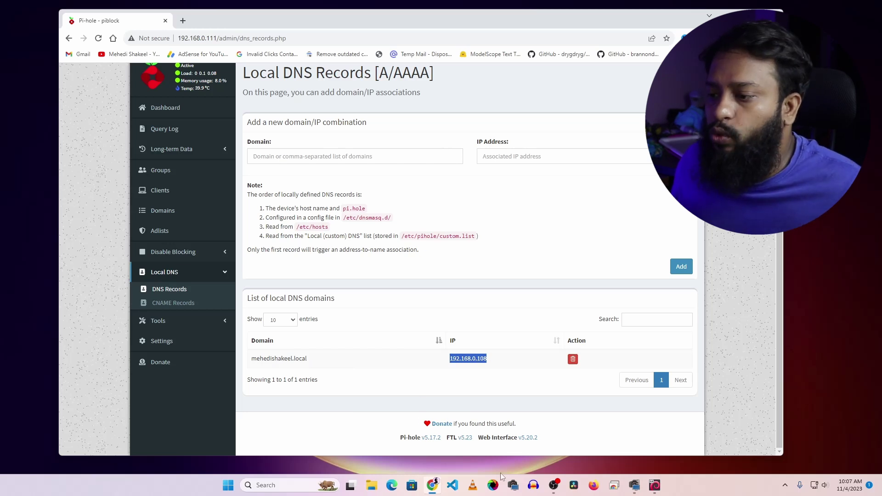
pyautogui.click(594, 485)
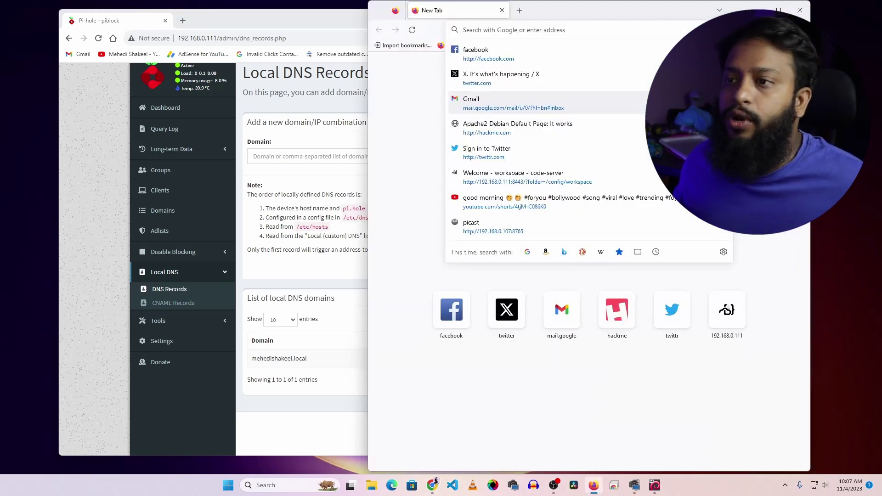
# Load mehedishakeel.local in Firefox and see the Apache2 Debian Default Page
pyautogui.click(384, 176)
pyautogui.click(532, 31)
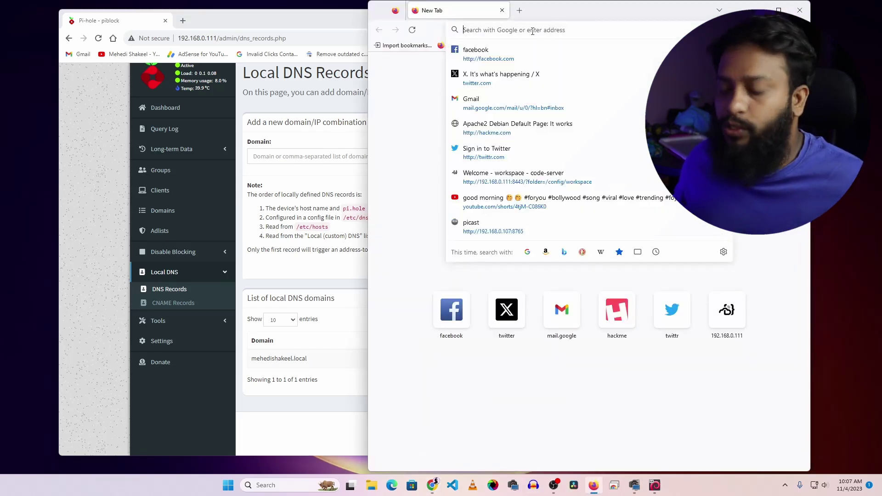
pyautogui.write('mehedishakeel.local')
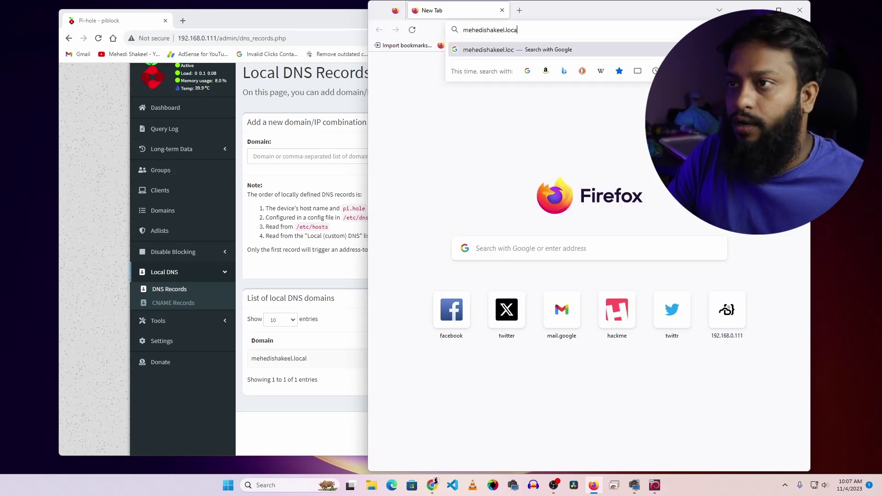
pyautogui.press('Return')
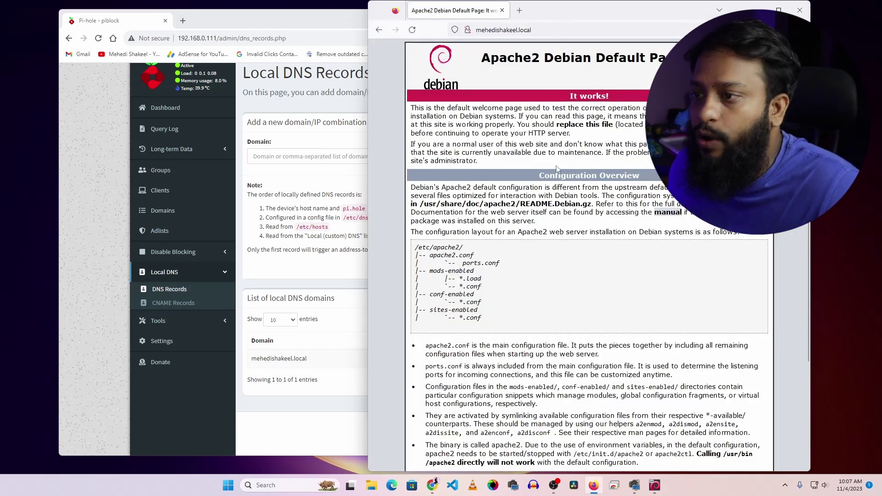
pyautogui.scroll(-3, 572, 276)
# Delete the mehedishakeel.local record from Pi-hole's Local DNS Records
pyautogui.scroll(3, 573, 287)
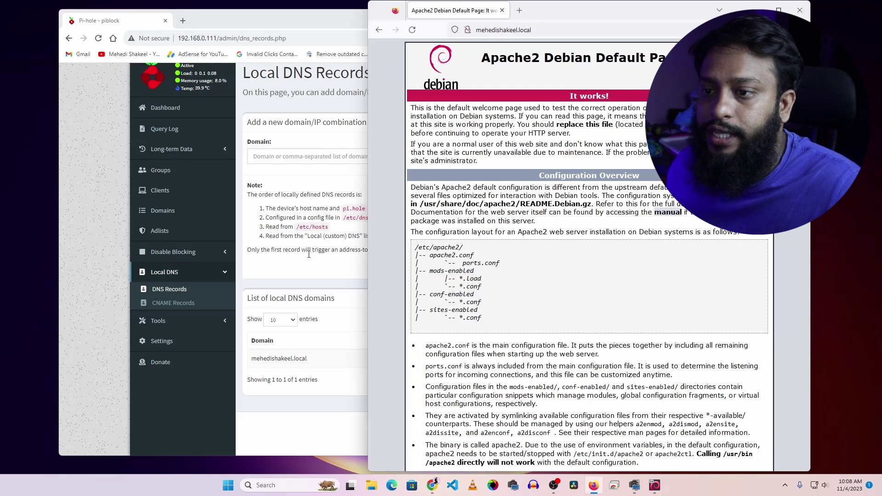
pyautogui.click(316, 281)
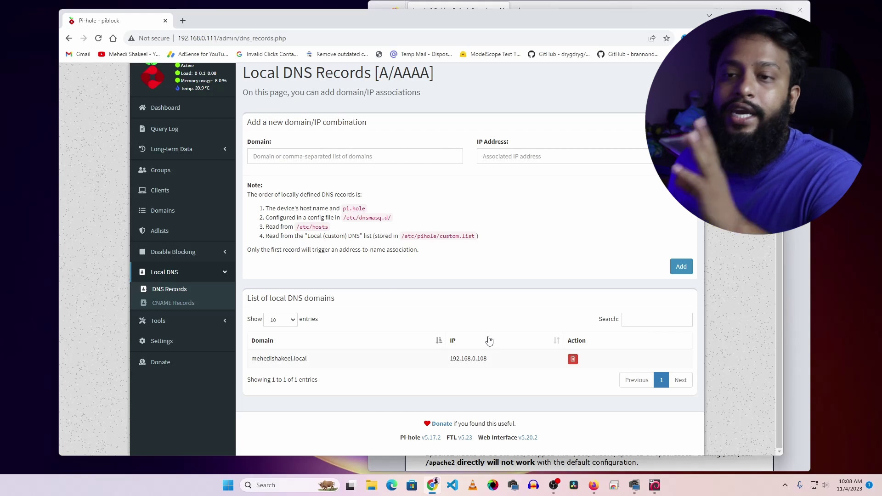
pyautogui.click(573, 361)
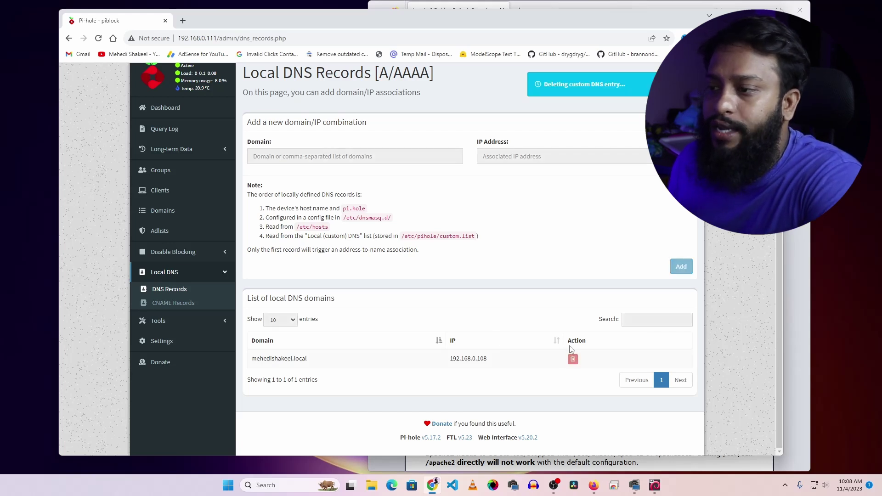
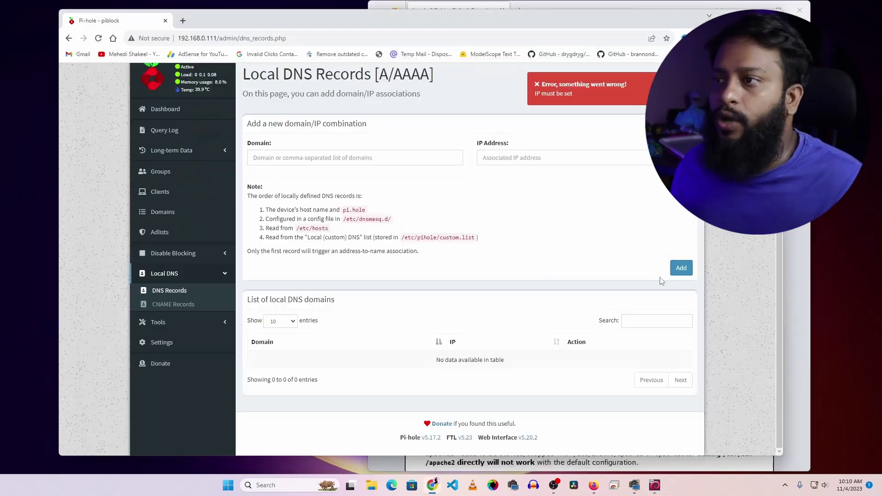
# Add a Local DNS record with domain twitr.com and IP address 192.168.0.108
pyautogui.scroll(1, 403, 230)
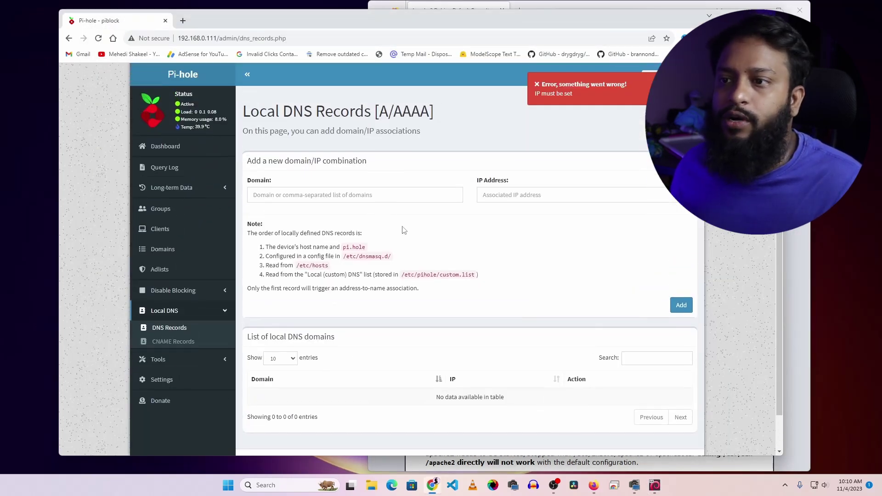
pyautogui.click(375, 195)
pyautogui.write('twi')
pyautogui.write('tr.com')
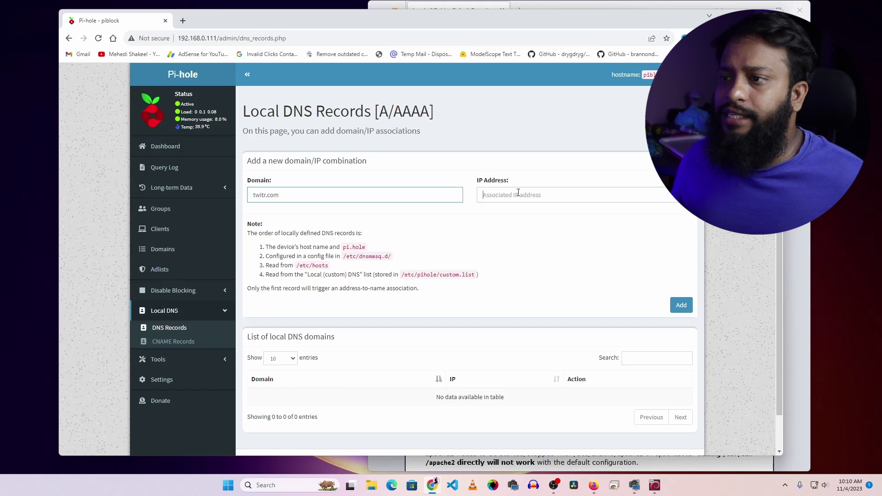
pyautogui.click(518, 194)
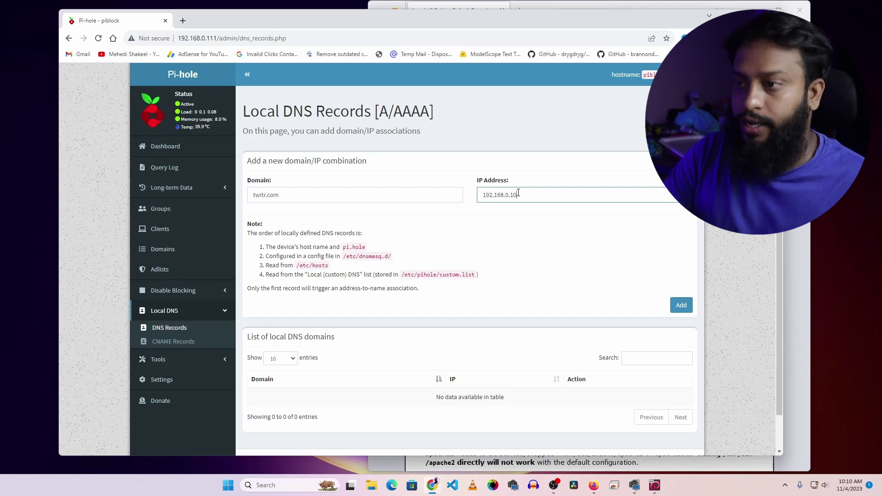
pyautogui.click(683, 306)
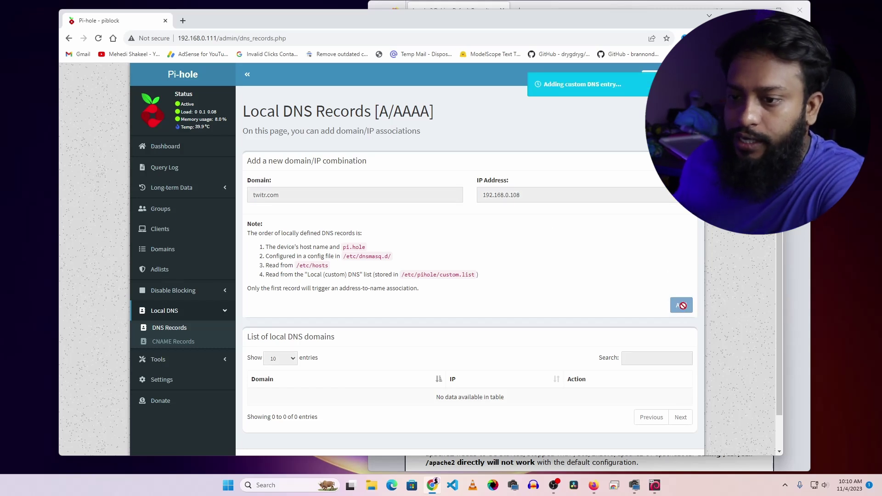
pyautogui.scroll(-1, 414, 377)
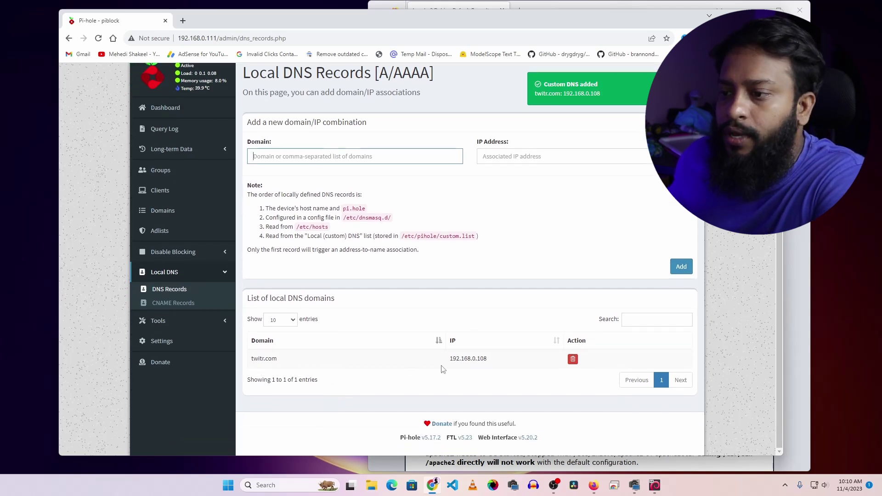
# Highlight the twitr.com entry, then minimize the Pi-hole window to bring up Firefox
pyautogui.moveTo(450, 359); pyautogui.dragTo(500, 362)
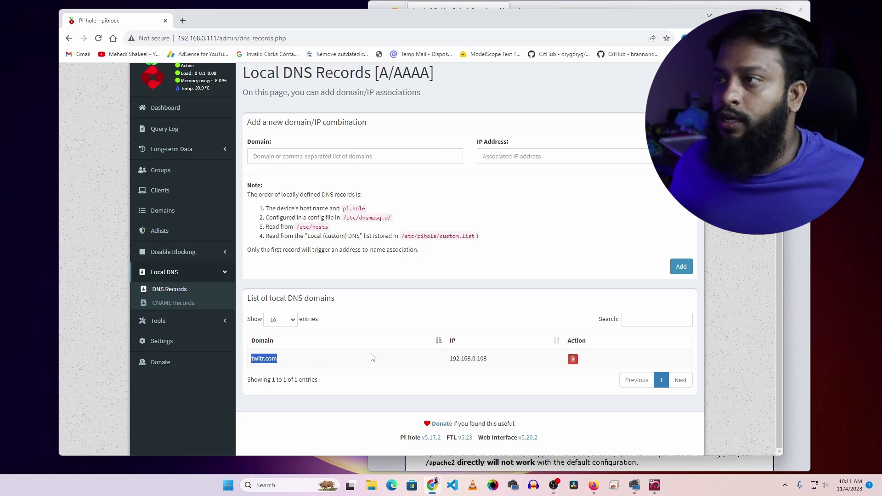
pyautogui.click(731, 16)
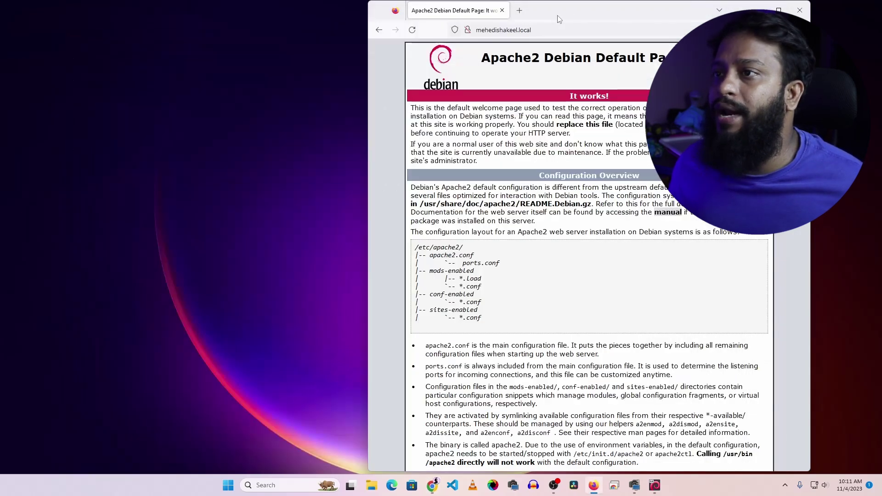
# Enter 192.168.0.108 in Firefox's address bar
pyautogui.click(539, 30)
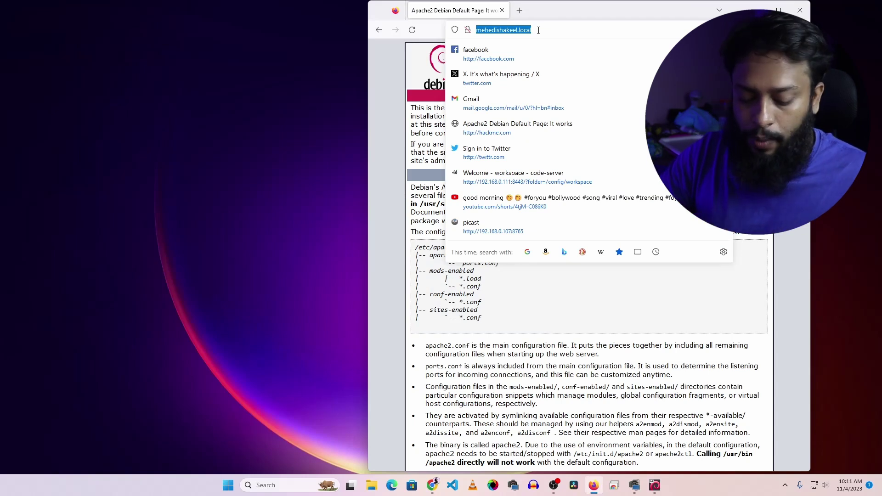
pyautogui.write('192.168.')
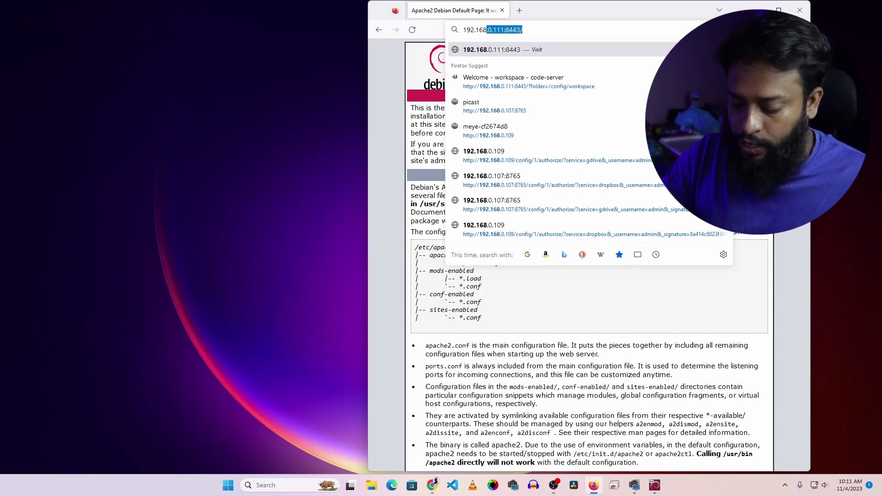
pyautogui.write('0.108')
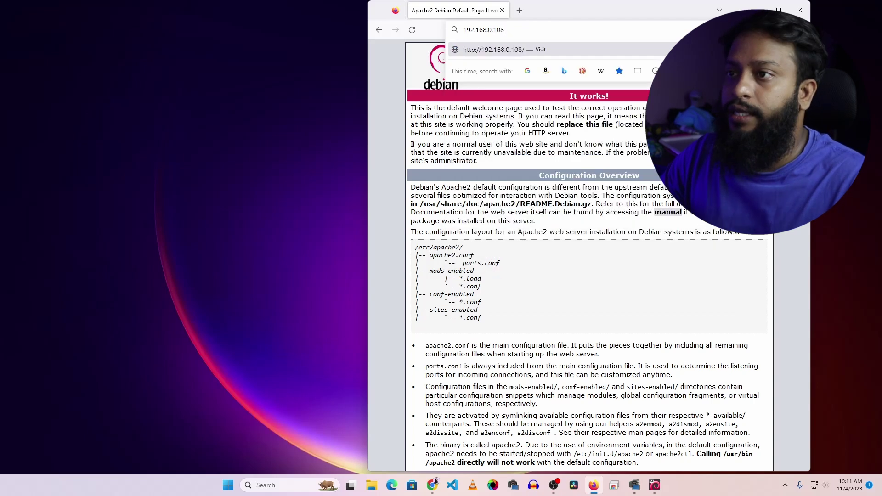
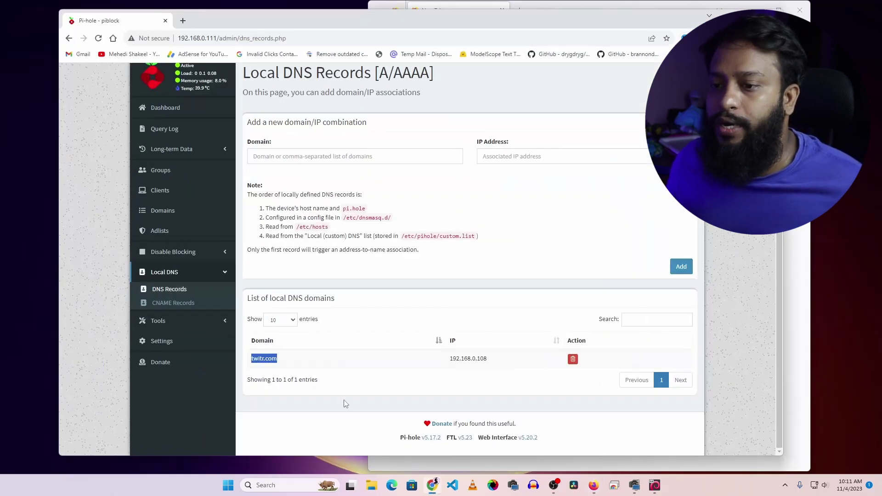
# Copy twitr.com from Pi-hole's Local DNS list and paste it into Firefox's address bar
pyautogui.rightClick(288, 364)
pyautogui.click(315, 354)
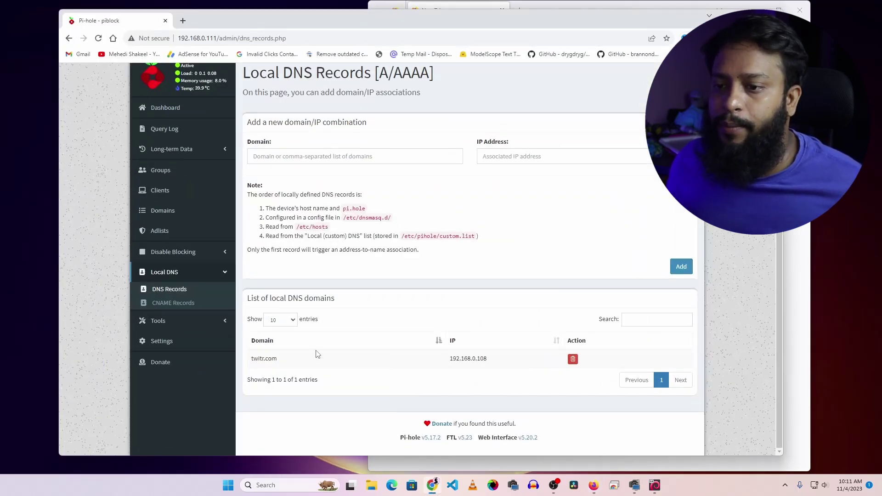
pyautogui.rightClick(253, 365)
pyautogui.click(270, 369)
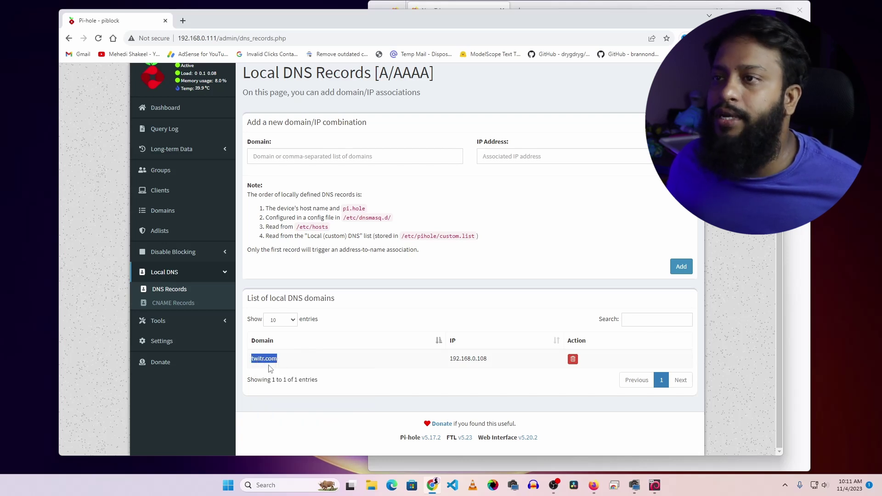
pyautogui.click(730, 16)
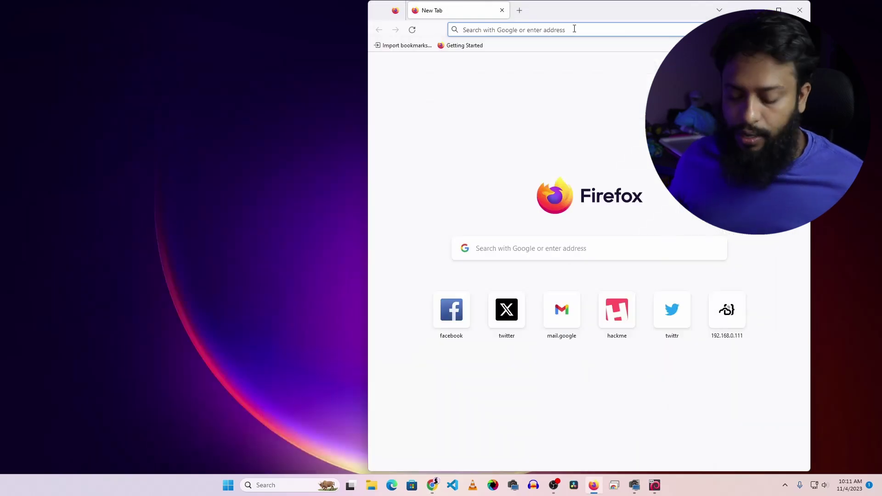
pyautogui.write('twitr.com')
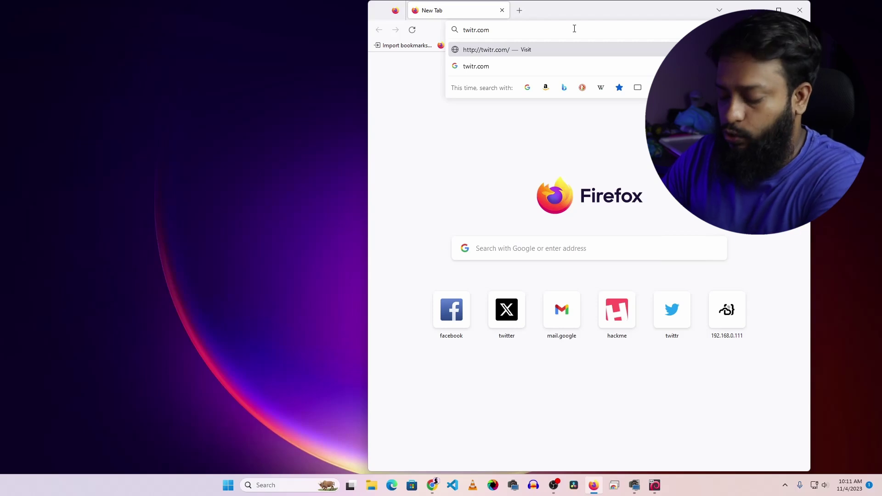
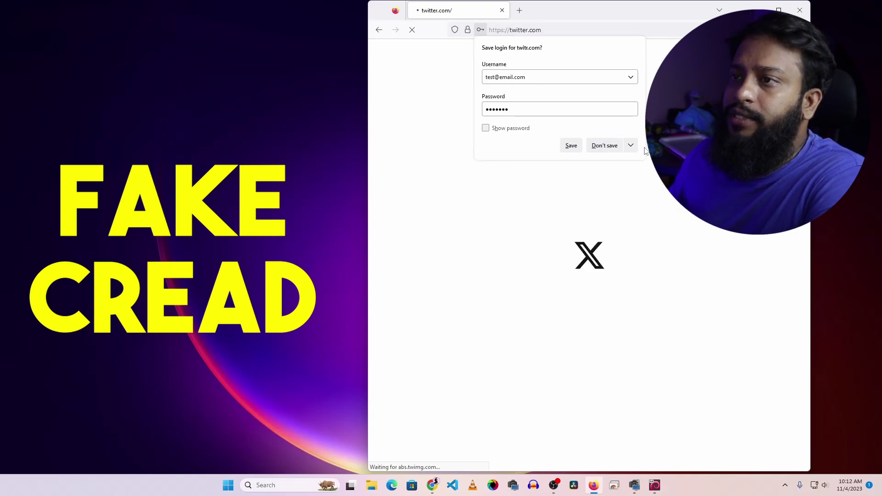
# Decline saving the twitr.com test login, then quit Firefox to return to the desktop
pyautogui.click(415, 115)
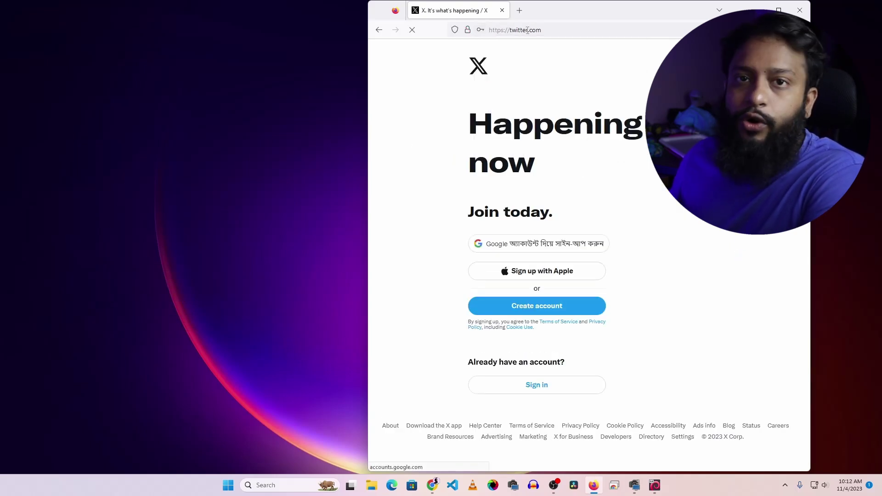
pyautogui.click(807, 16)
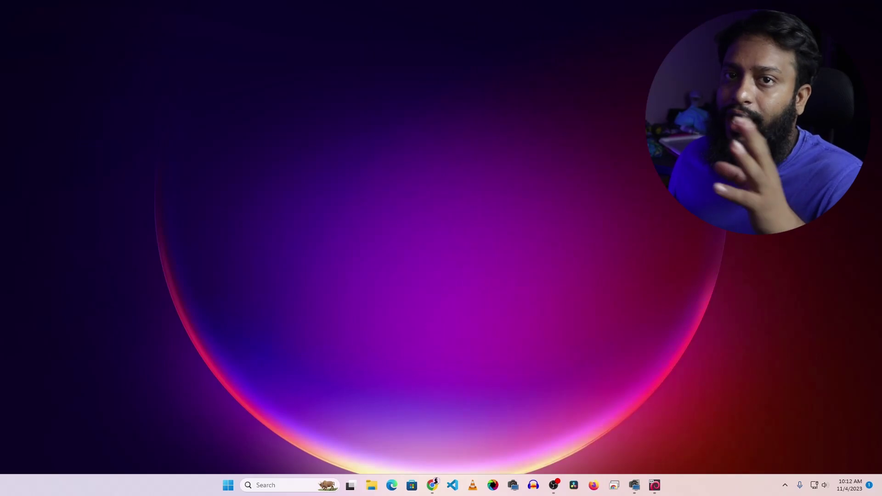
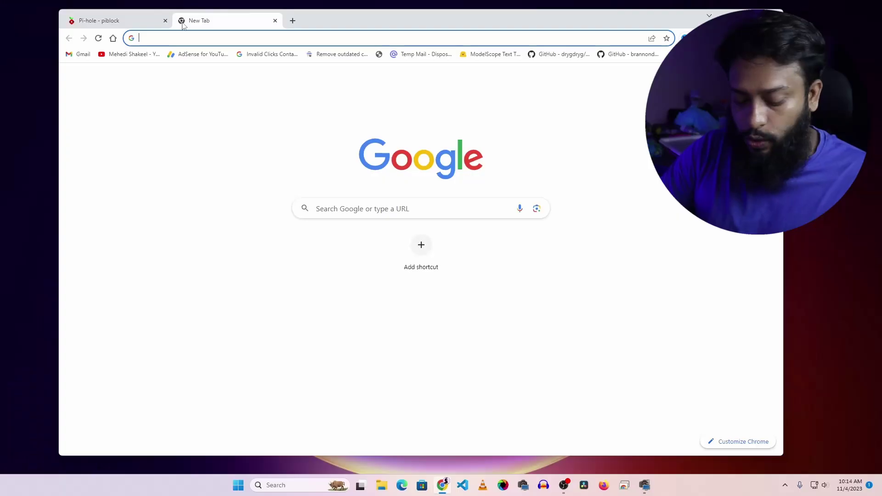
# Search Google for 'open dns address' in a new Chrome tab
pyautogui.write('open dns address')
# Run the 'open dns address' search, highlight 208.67.222.222 in the results, then add a blank tab
pyautogui.press('Return')
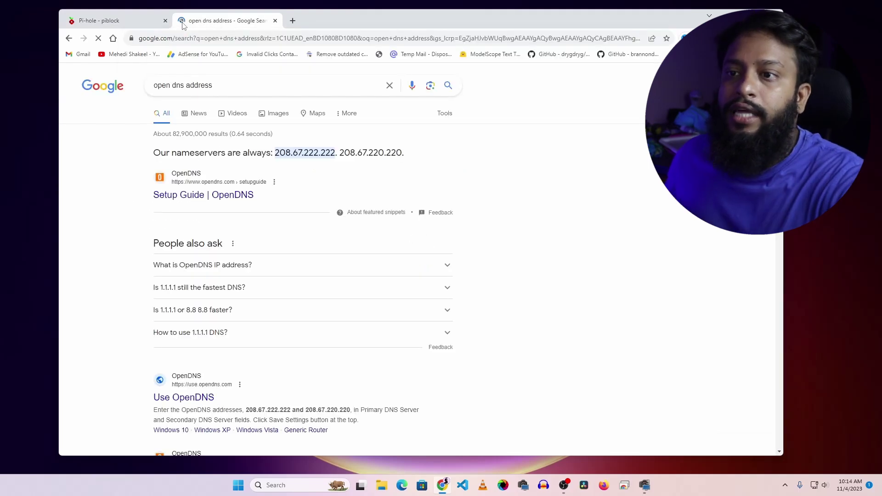
pyautogui.moveTo(276, 154); pyautogui.dragTo(335, 155)
pyautogui.click(323, 171)
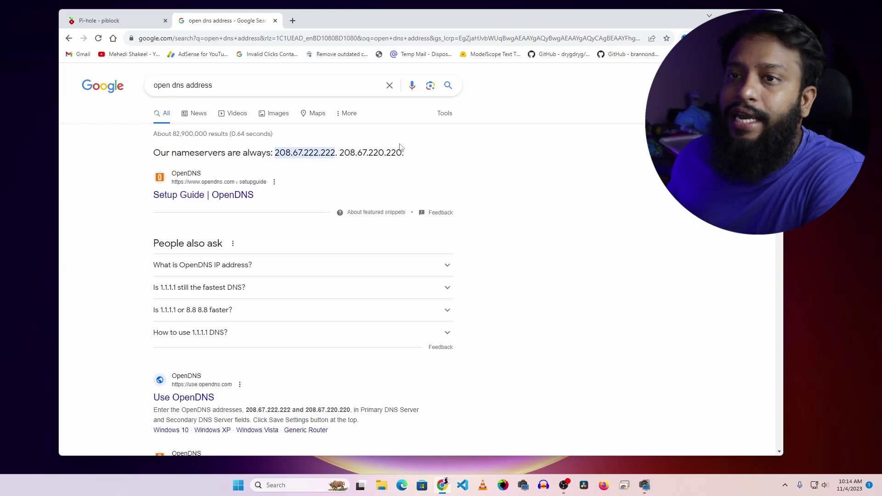
pyautogui.click(292, 20)
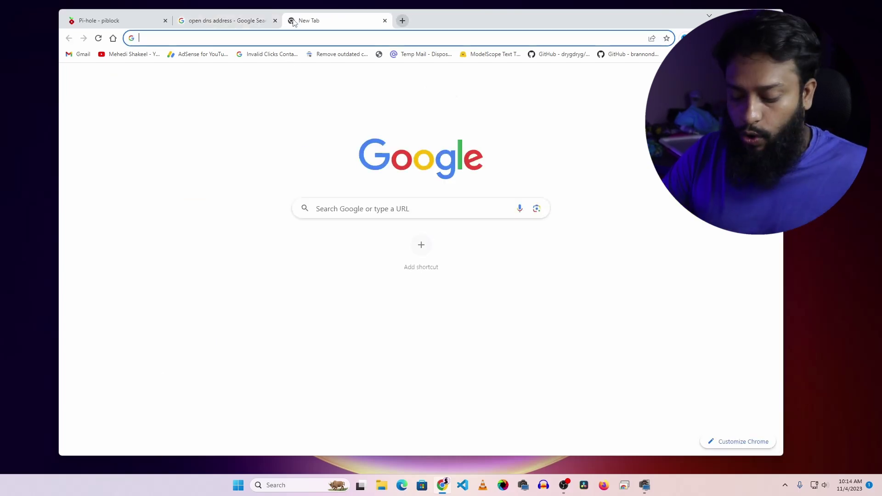
# Load the router admin at 192.168.0.1 and open DHCP > DHCP Settings
pyautogui.write('192.168.0.1')
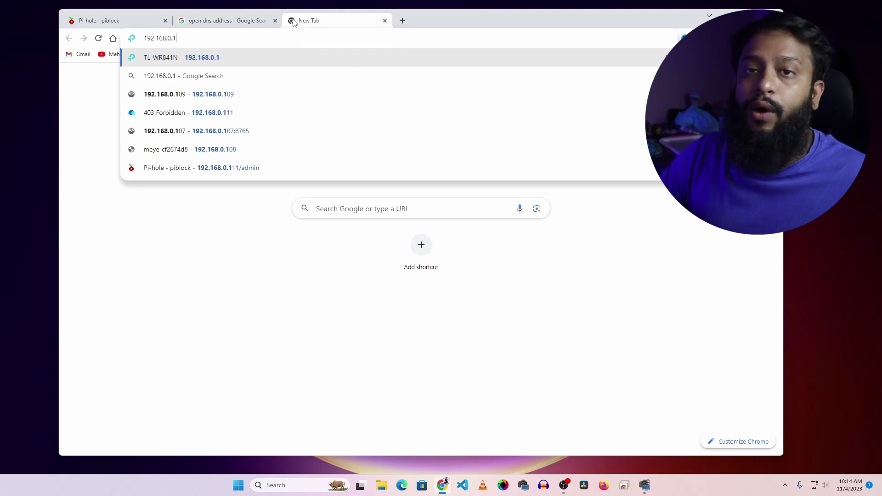
pyautogui.press('Return')
pyautogui.click(80, 182)
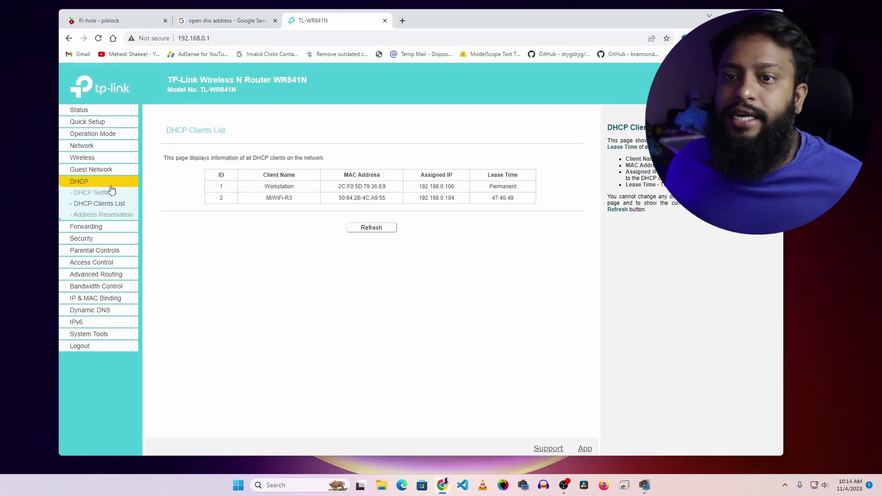
pyautogui.click(95, 192)
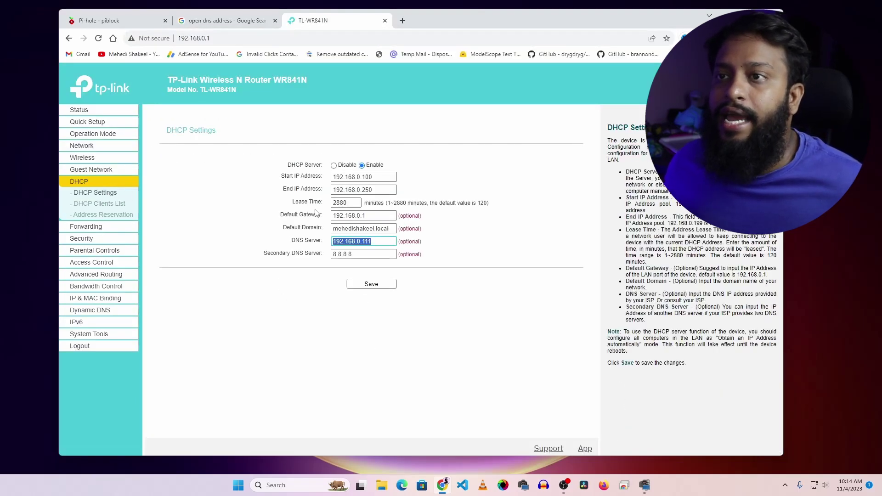
# Check the OpenDNS results tab, then return and place the cursor in the DNS Server field (192.168.0.111)
pyautogui.click(262, 21)
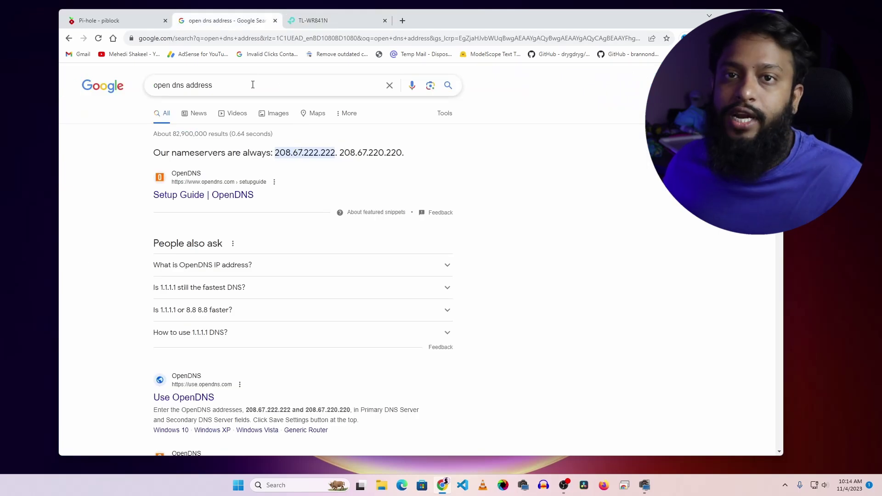
pyautogui.click(325, 26)
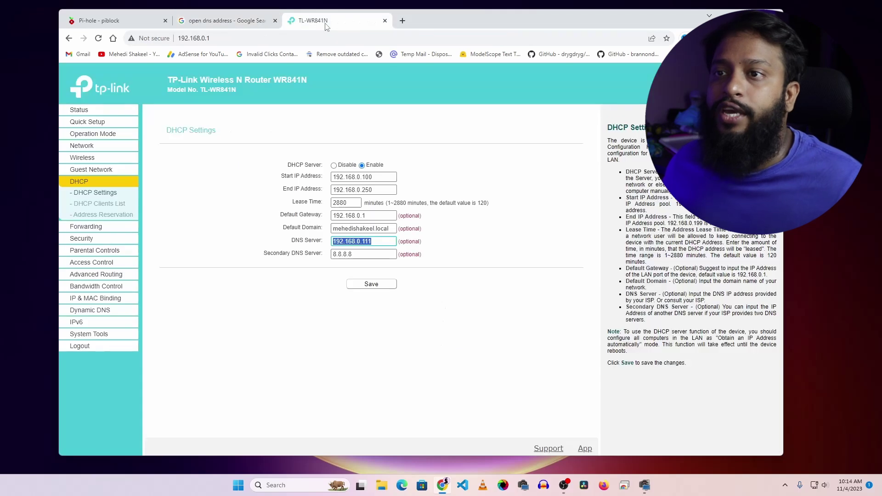
pyautogui.click(379, 241)
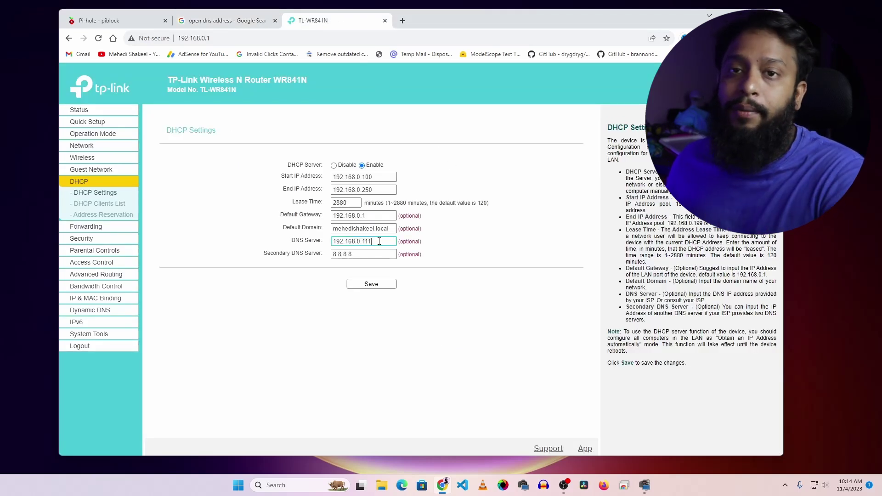